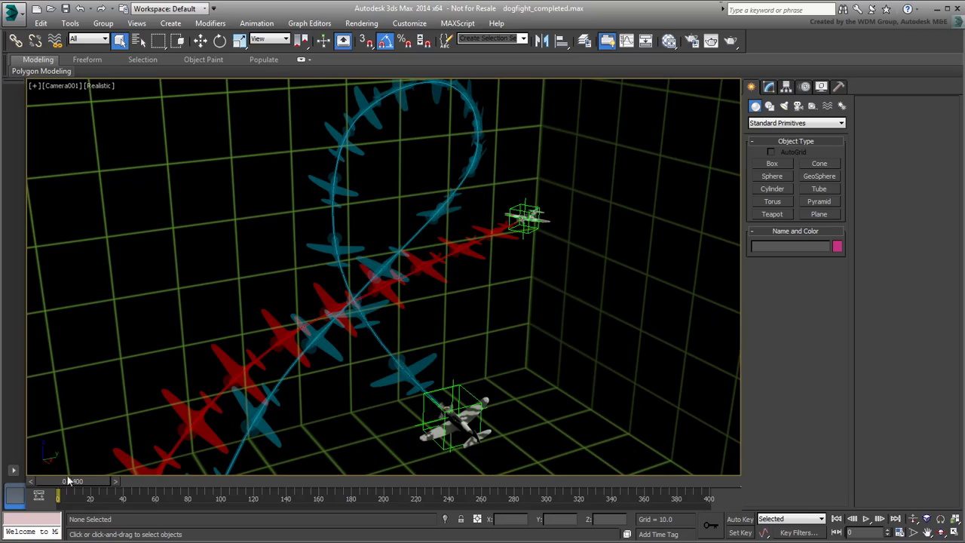
Step: Preview the finished dogfight animation, then open the dogfight_start.max scene
mouse_move(68, 481)
left_mouse_down()
mouse_move(131, 498)
mouse_move(428, 504)
mouse_move(645, 494)
mouse_move(346, 495)
left_mouse_up()
key("q")
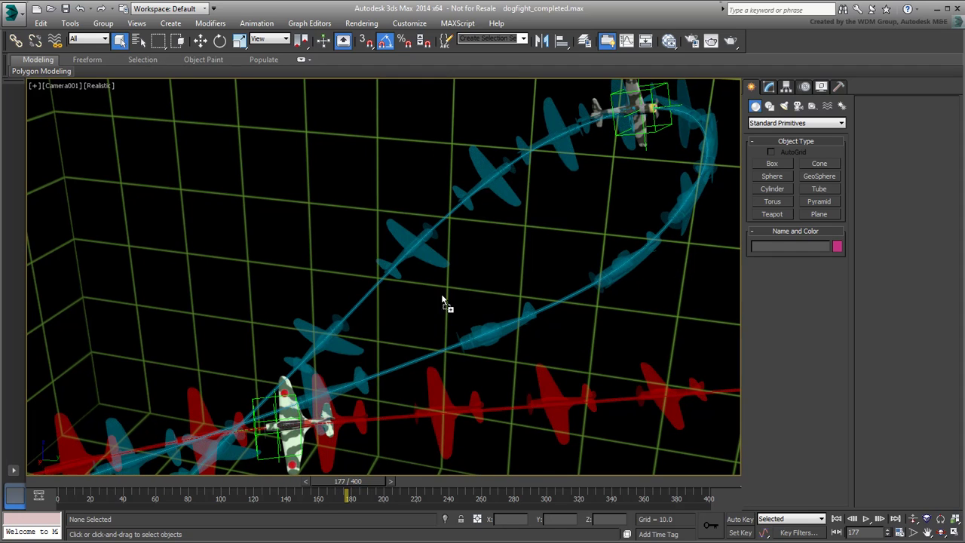
left_click_drag(409, 301, 409, 301)
left_click(440, 304)
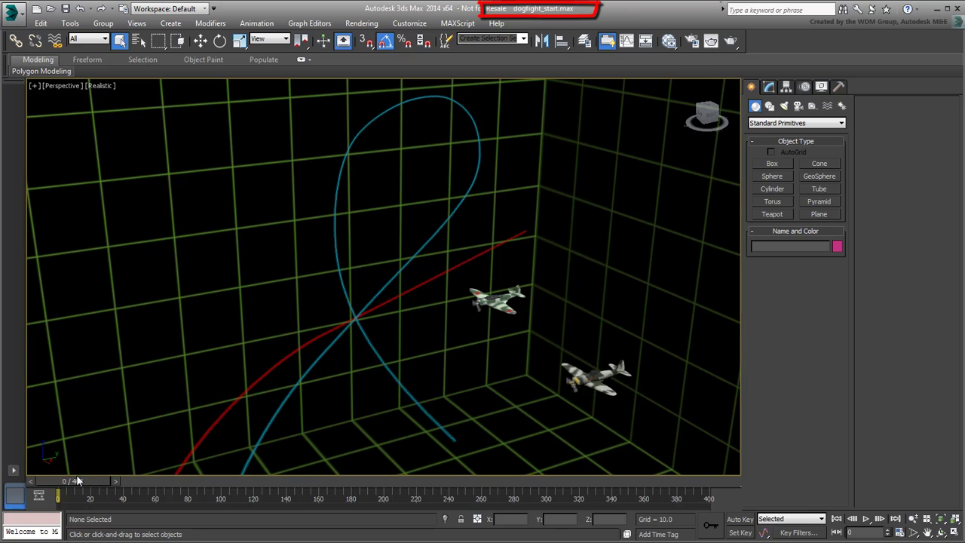
left_click_drag(76, 480, 71, 481)
left_click(63, 85)
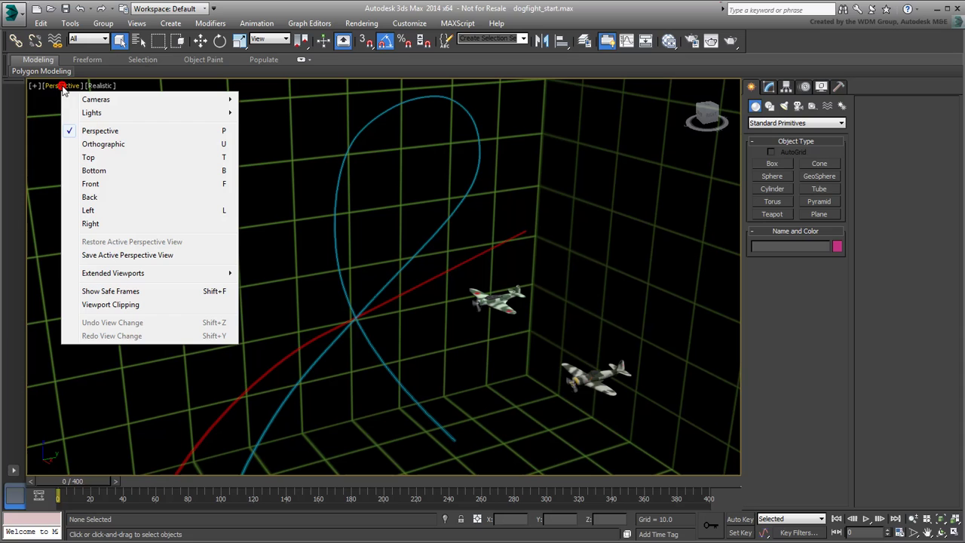
left_click(276, 100)
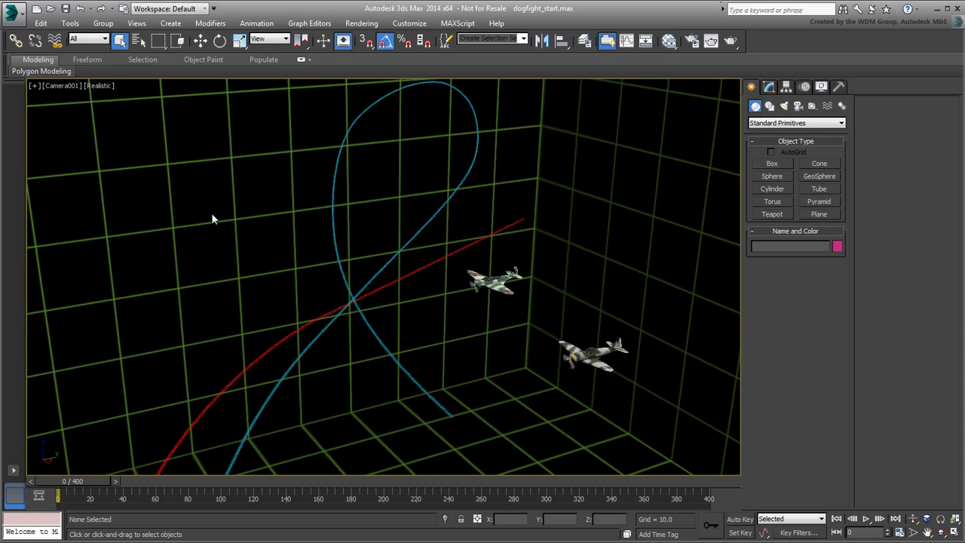
mouse_move(77, 480)
left_mouse_down()
mouse_move(316, 504)
mouse_move(548, 501)
left_mouse_up()
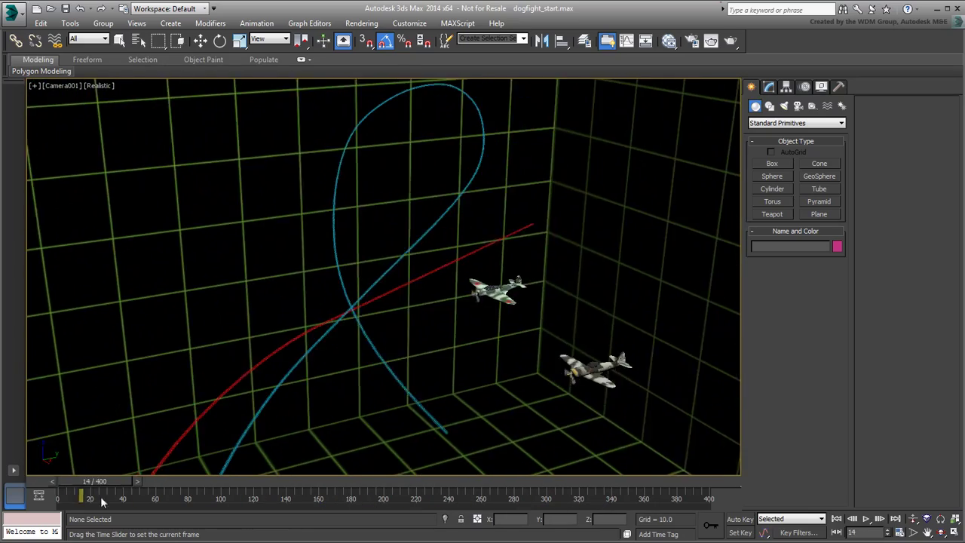
left_click_drag(548, 501, 3, 498)
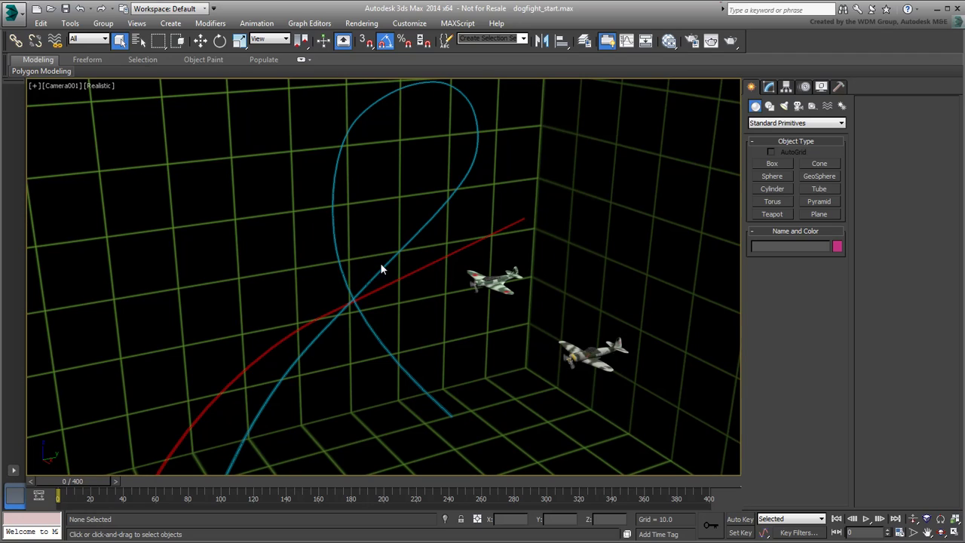
left_click(68, 88)
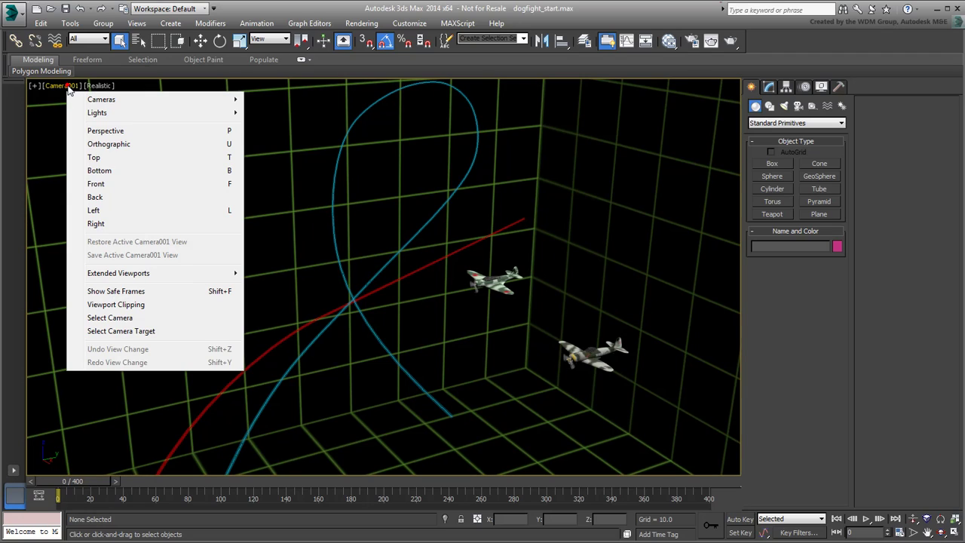
left_click(125, 131)
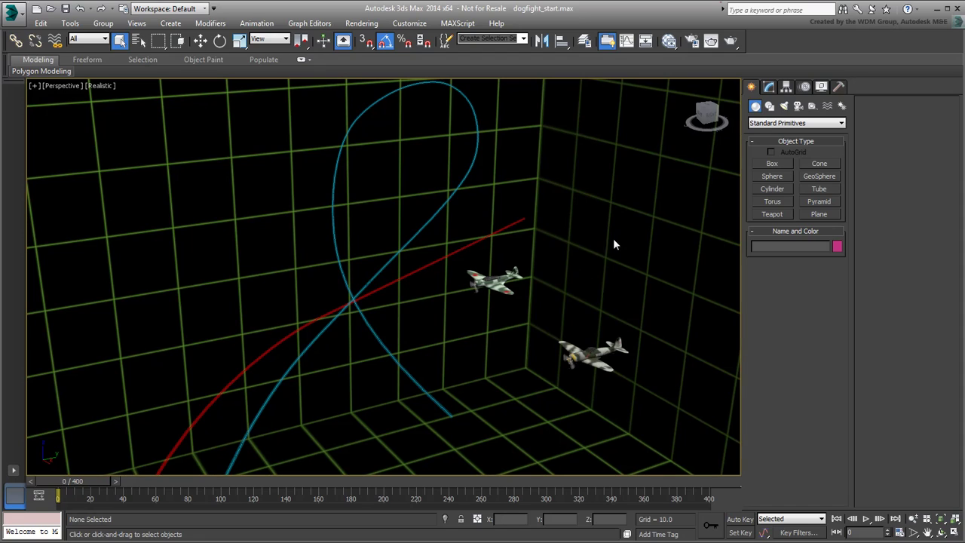
Step: Place a new point helper on the floor near the planes
left_click(811, 106)
left_click(771, 200)
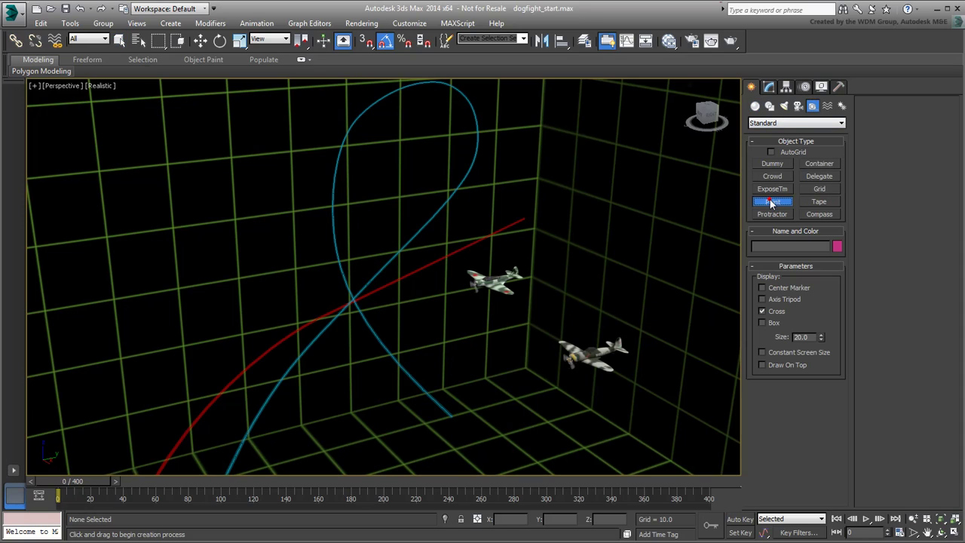
left_click(499, 417)
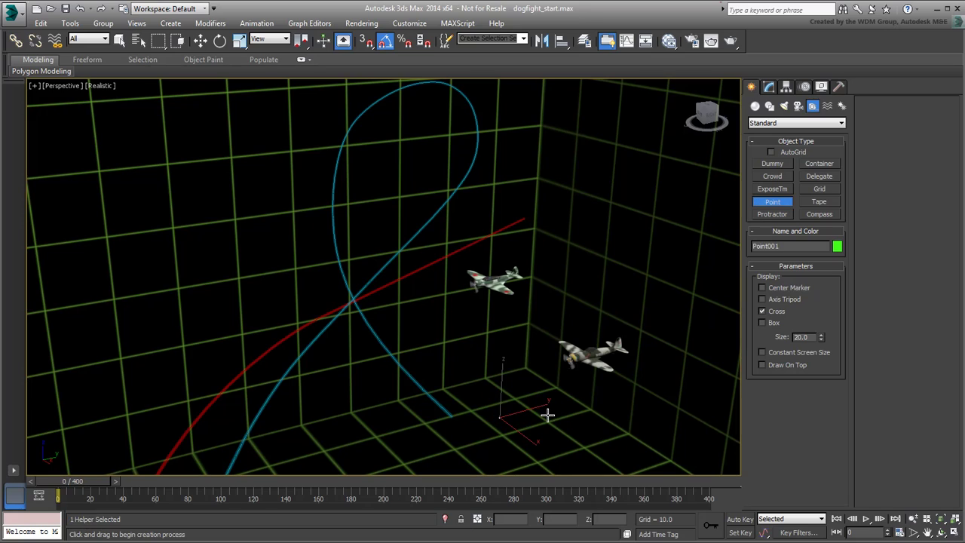
Step: Set the point's size to 1000, display it as a box, and rename it Point_Bomber
left_click(768, 87)
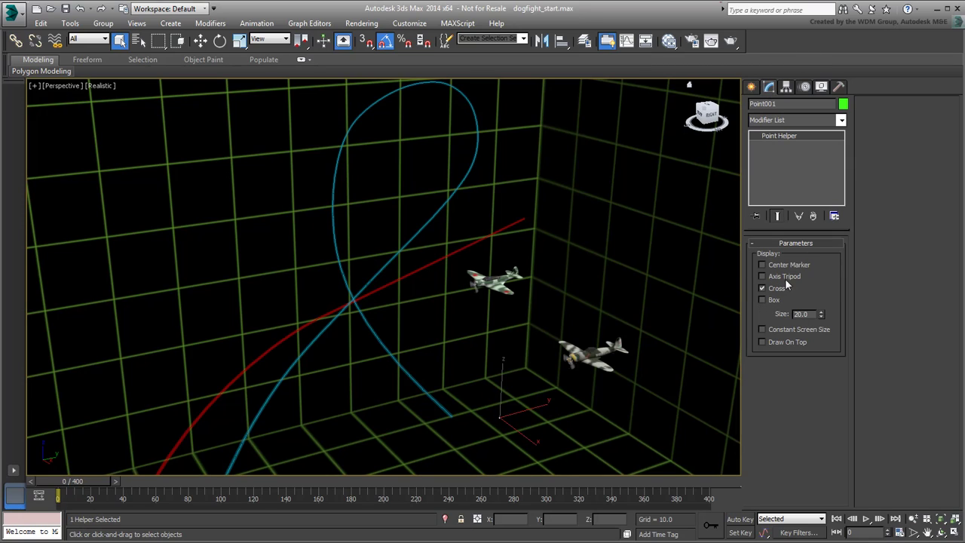
double_click(811, 314)
type("1000")
key("Return")
left_click(761, 300)
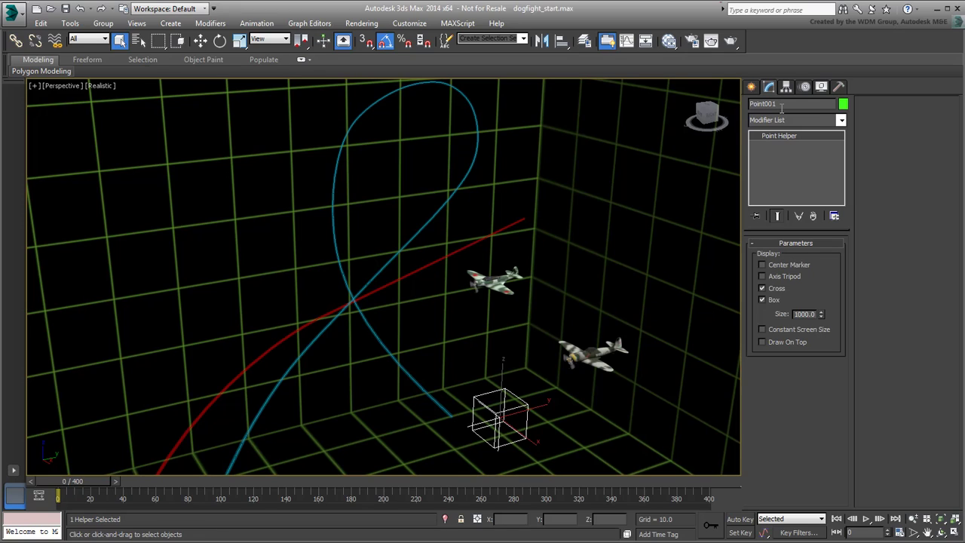
left_click_drag(782, 105, 728, 110)
type("Pl")
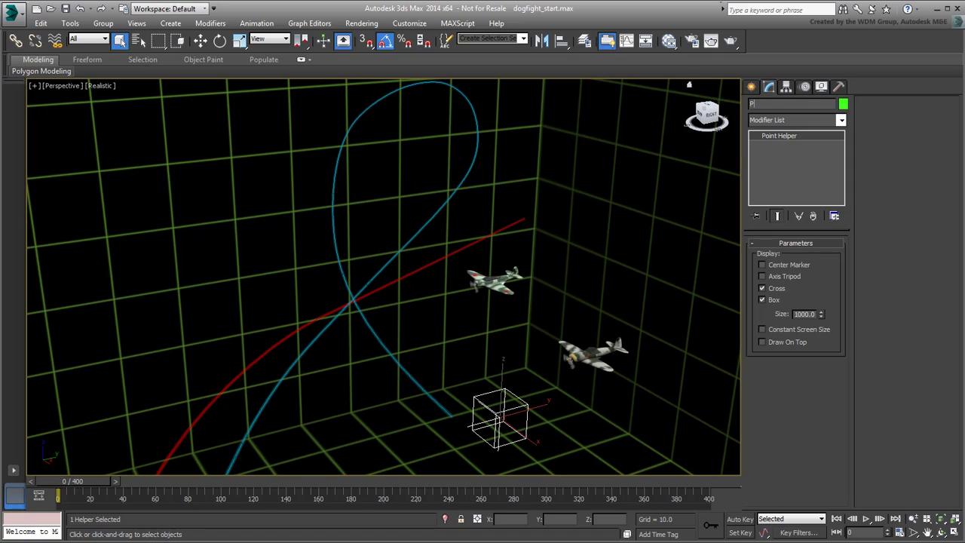
type("nt")
type("_Bomber")
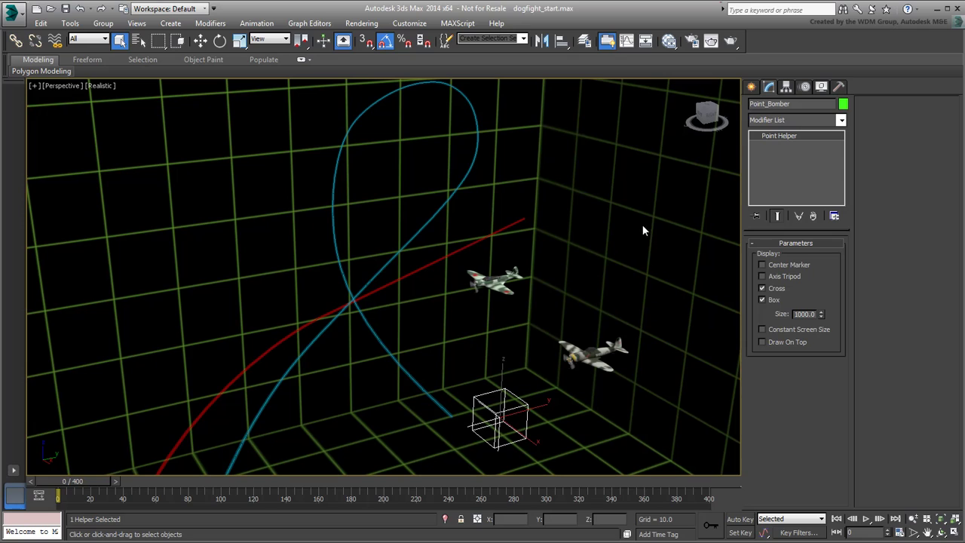
Step: Apply a Path Constraint to Point_Bomber using the red Path-Bomber spline, and scrub to test
left_click(264, 25)
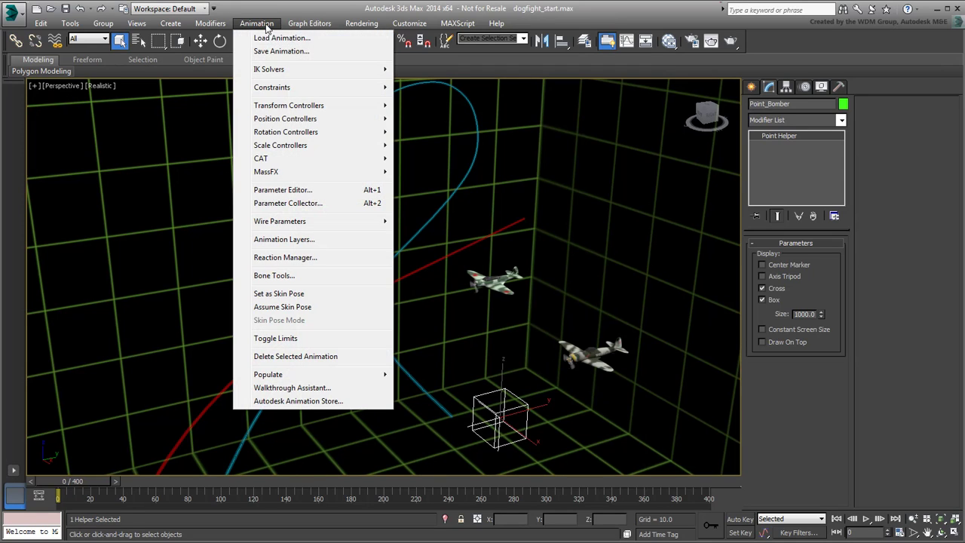
left_click(276, 86)
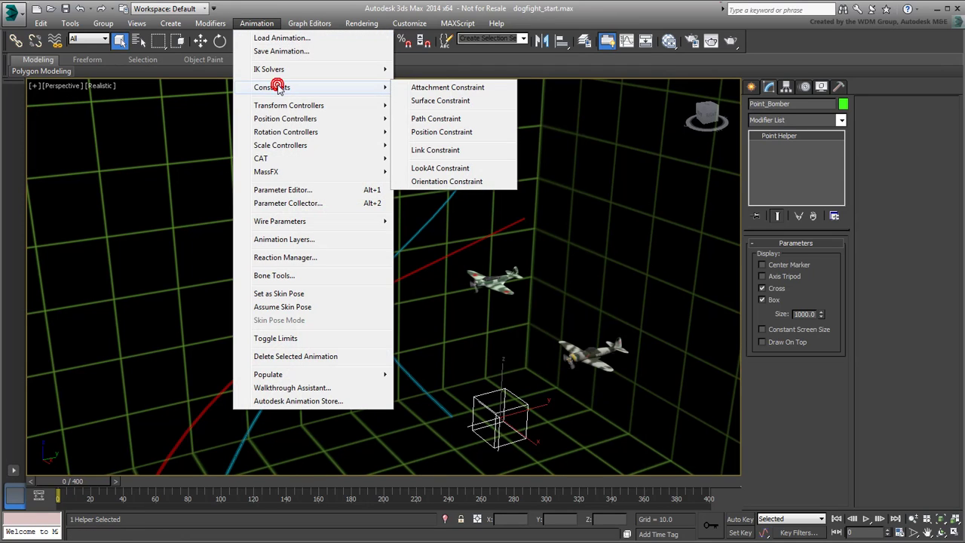
left_click(445, 121)
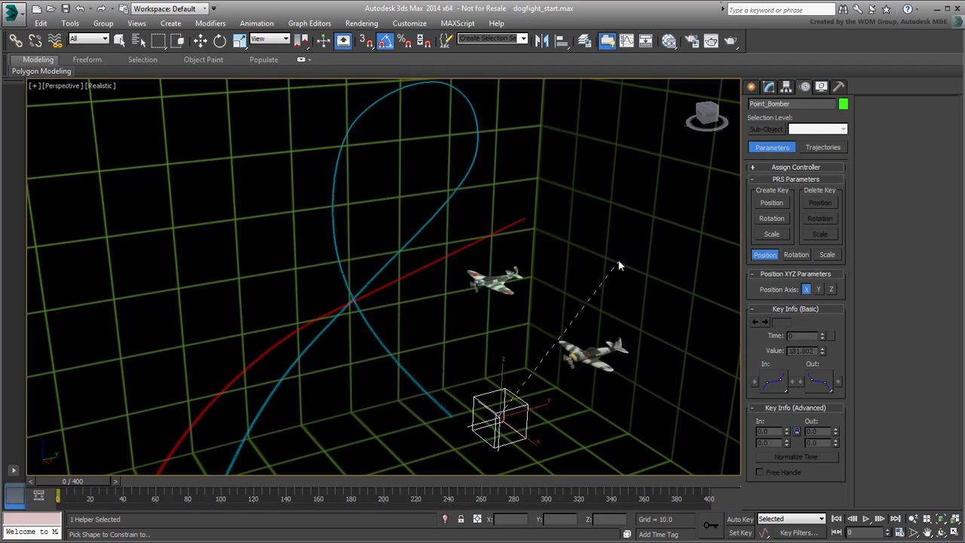
left_click(427, 266)
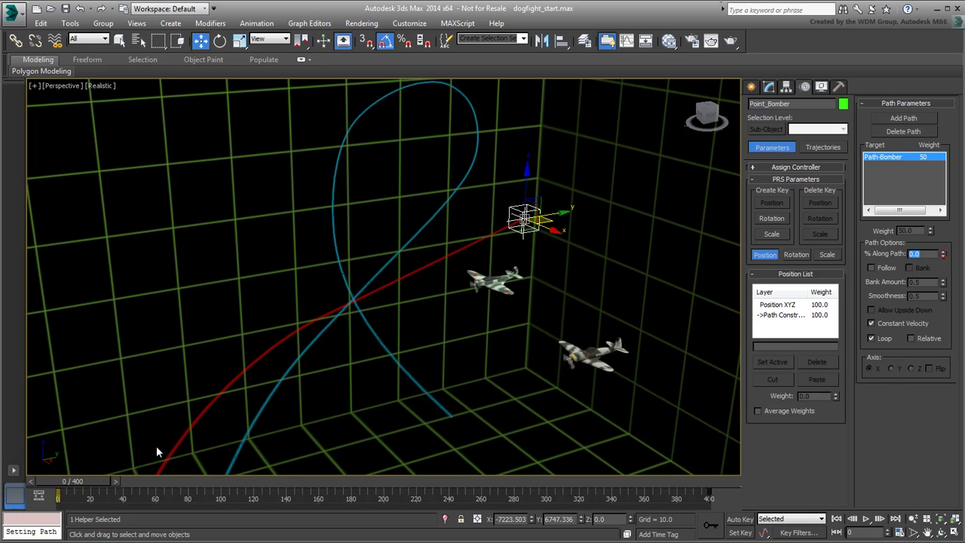
mouse_move(87, 480)
left_mouse_down()
mouse_move(222, 494)
mouse_move(545, 493)
mouse_move(70, 488)
left_mouse_up()
Step: Enable Follow on Point_Bomber's path constraint and preview it turning along the path
key("w")
left_click(871, 267)
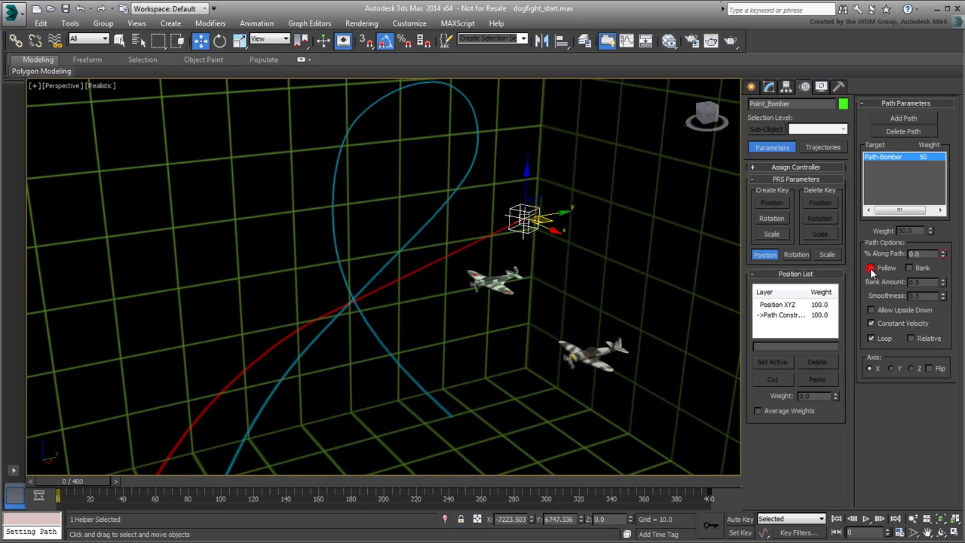
mouse_move(34, 495)
left_mouse_down()
mouse_move(491, 507)
mouse_move(20, 505)
left_mouse_up()
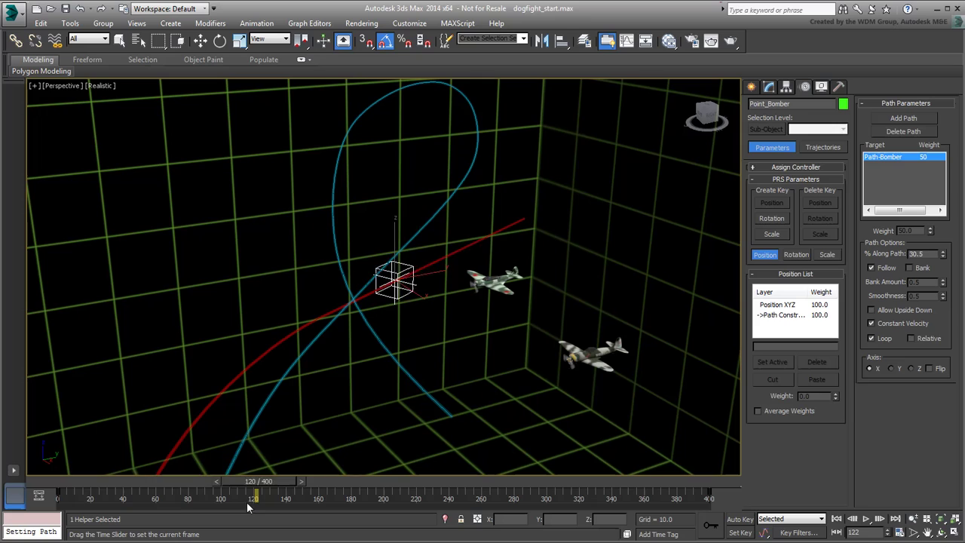
Step: Preview the animation through Camera001, leaving the viewport on that camera
key("w")
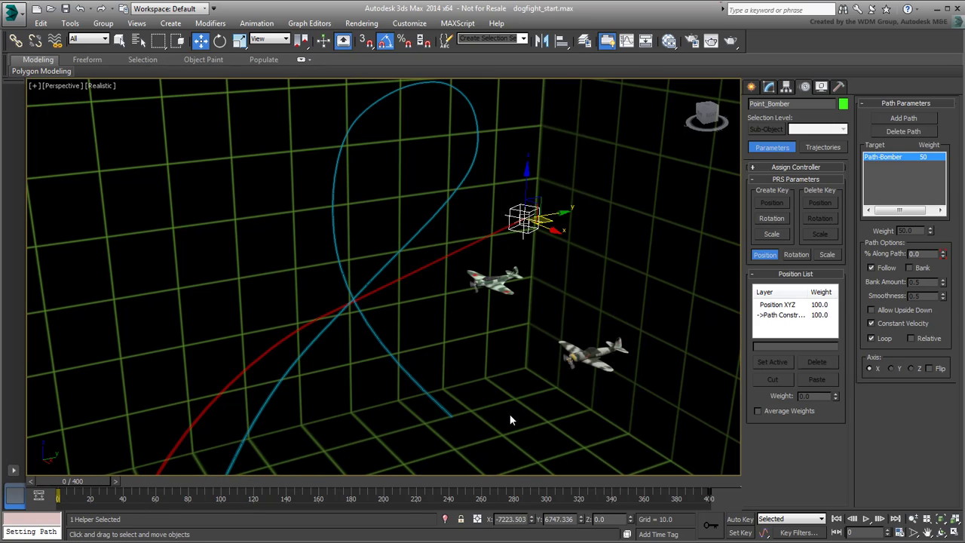
key("c")
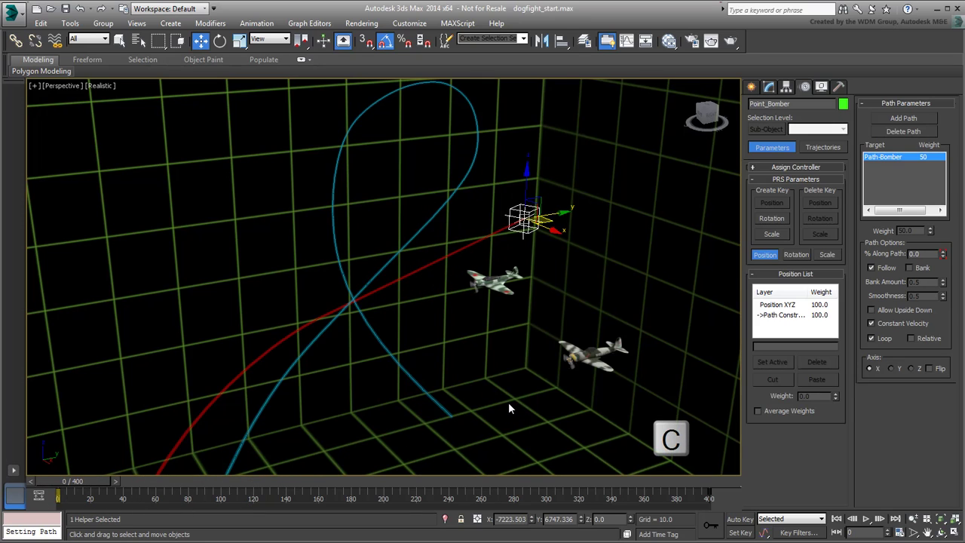
mouse_move(70, 480)
left_mouse_down()
mouse_move(151, 490)
mouse_move(556, 489)
mouse_move(92, 480)
left_mouse_up()
key("p")
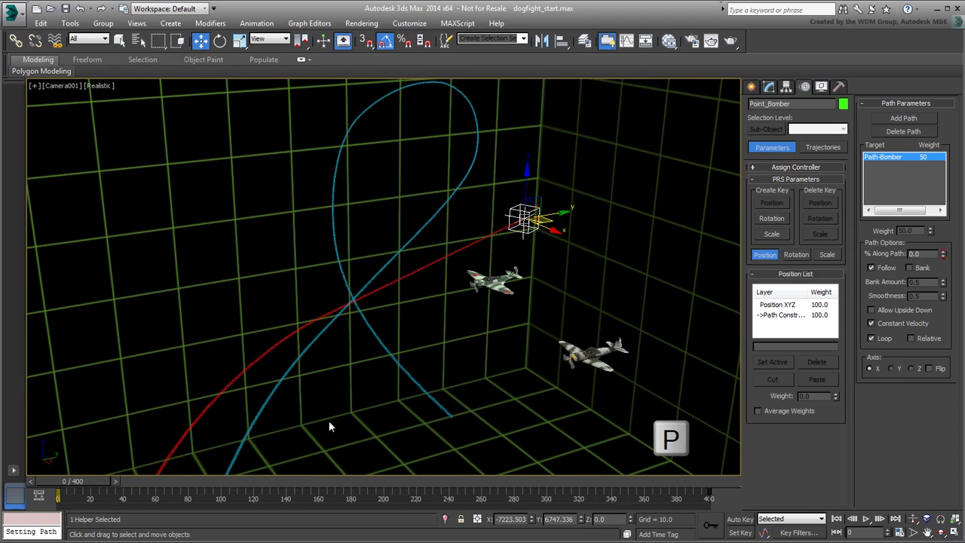
key("c")
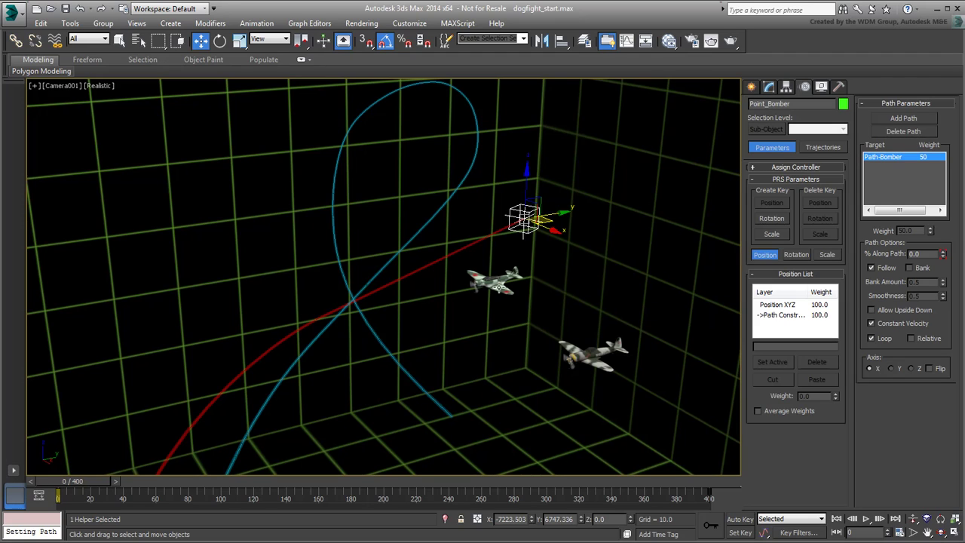
Step: Align the Bomber to Point_Bomber, matching X/Y/Z position and X/Y/Z orientation
left_click(491, 286)
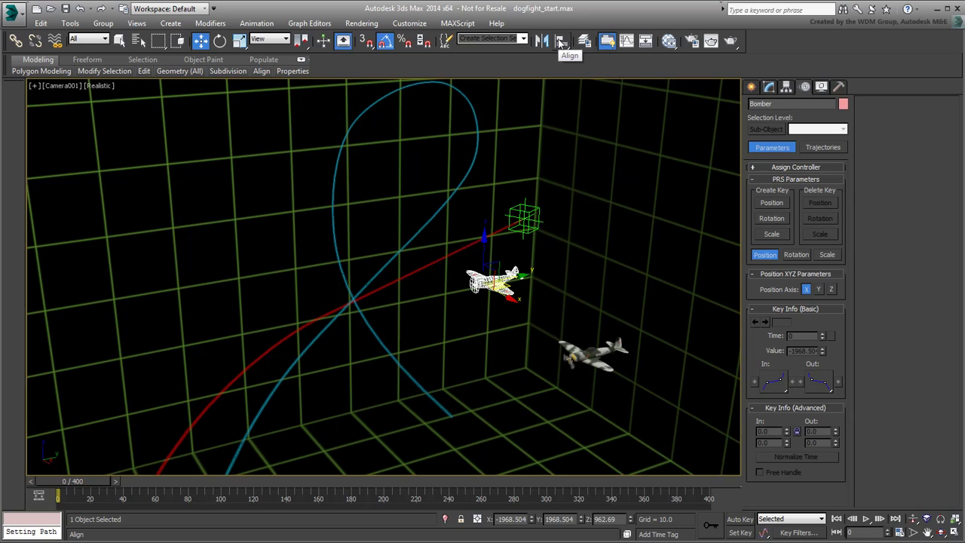
left_click(561, 42)
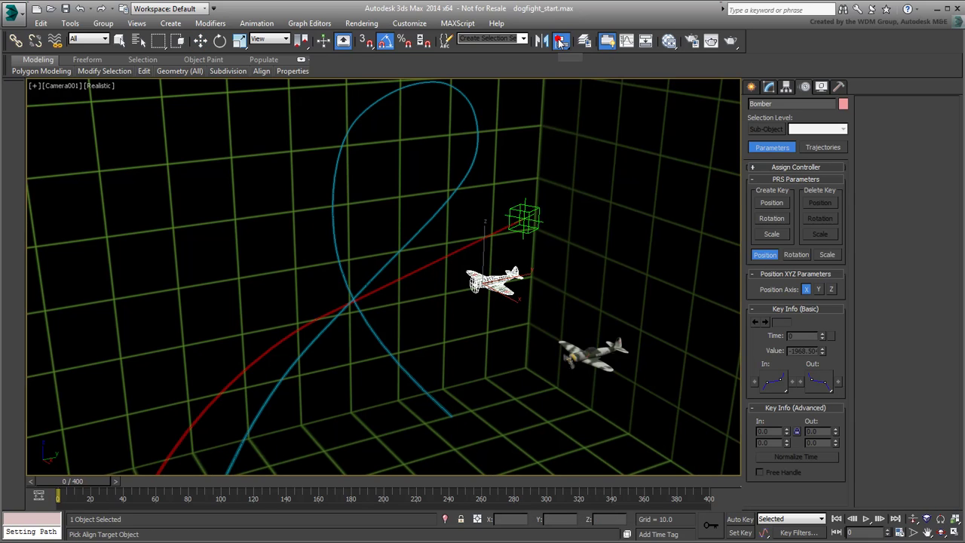
left_click(528, 230)
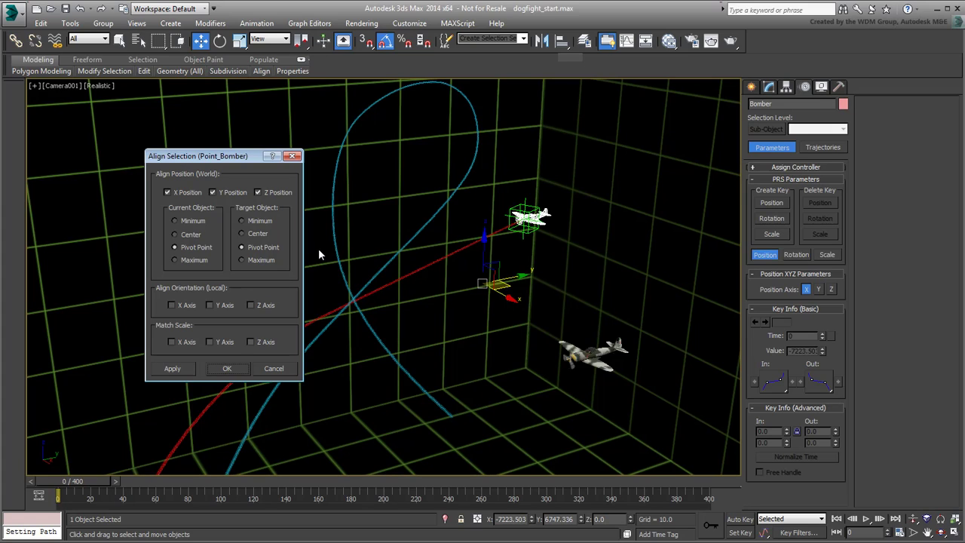
left_click(172, 305)
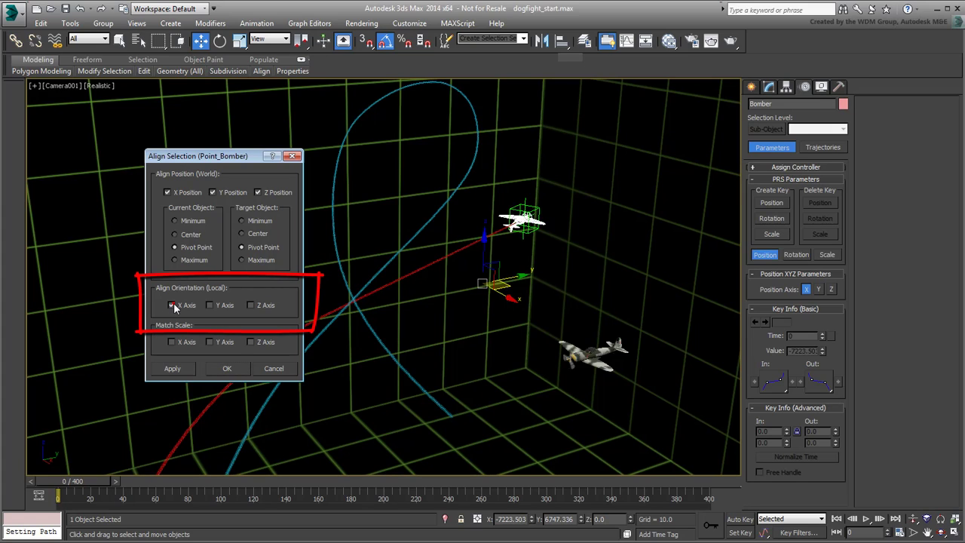
left_click(211, 305)
left_click(257, 306)
left_click(224, 367)
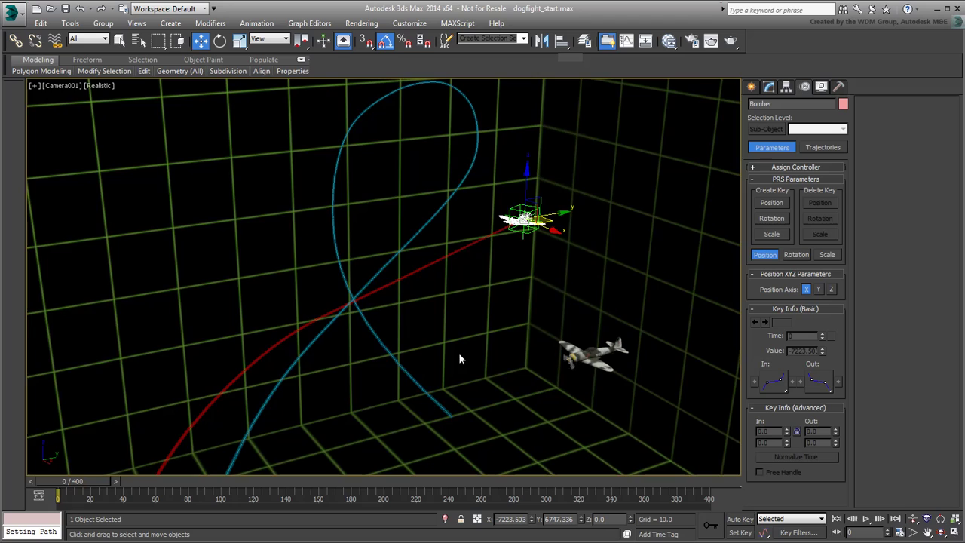
Step: Rotate the bomber 175° about its local Z axis so its nose faces along the path
key("p")
key("z")
middle_click_drag(443, 255, 420, 465)
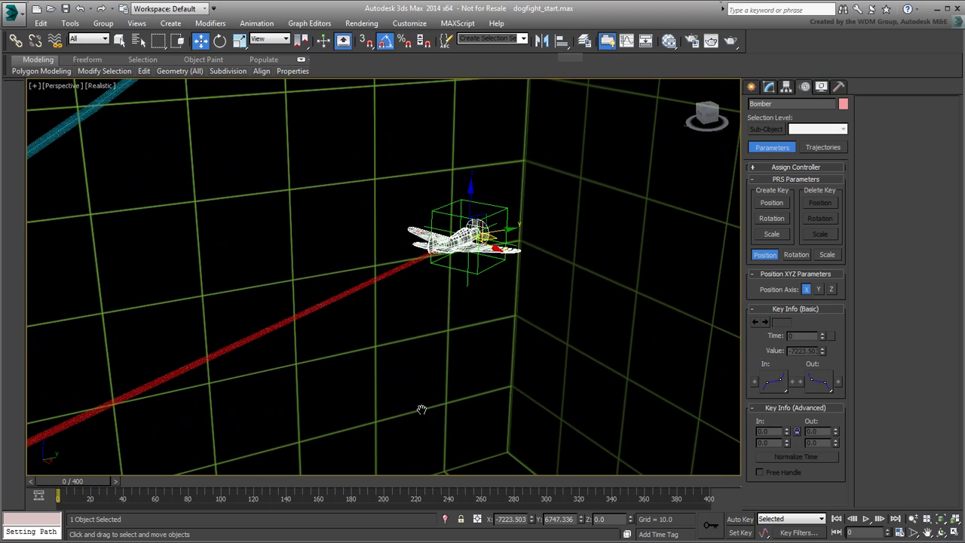
middle_click_drag(434, 339, 403, 359, "alt")
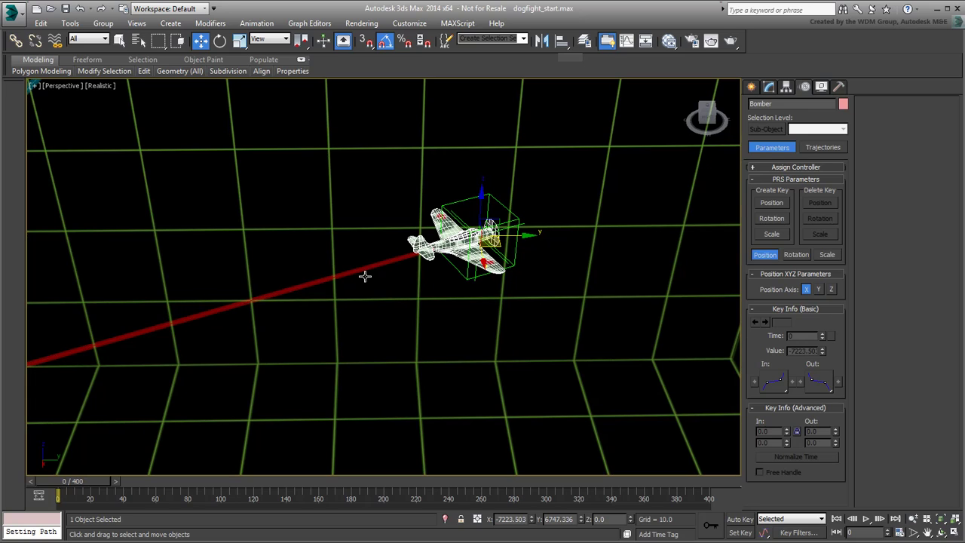
left_click(219, 41)
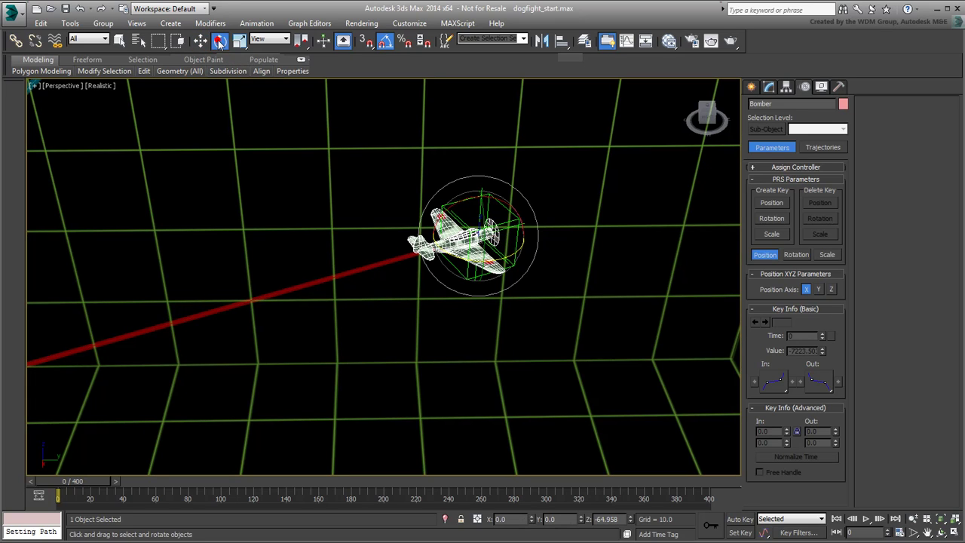
left_click(277, 40)
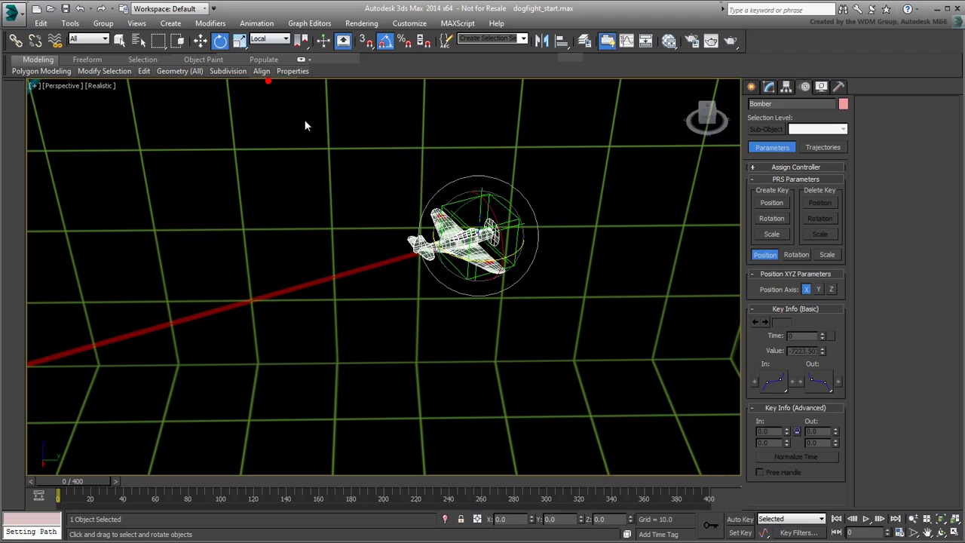
left_click_drag(454, 256, 569, 252)
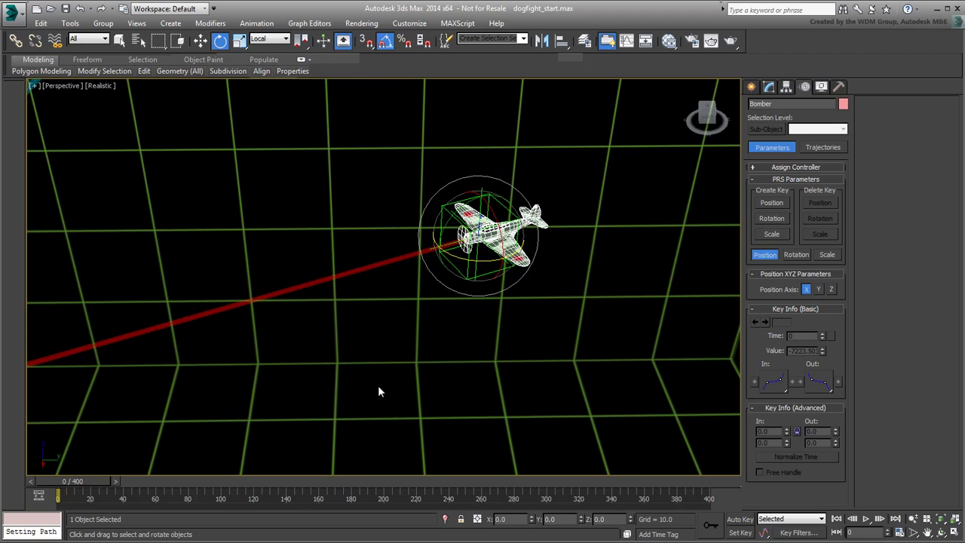
mouse_move(74, 486)
left_mouse_down()
mouse_move(172, 486)
mouse_move(53, 486)
left_mouse_up()
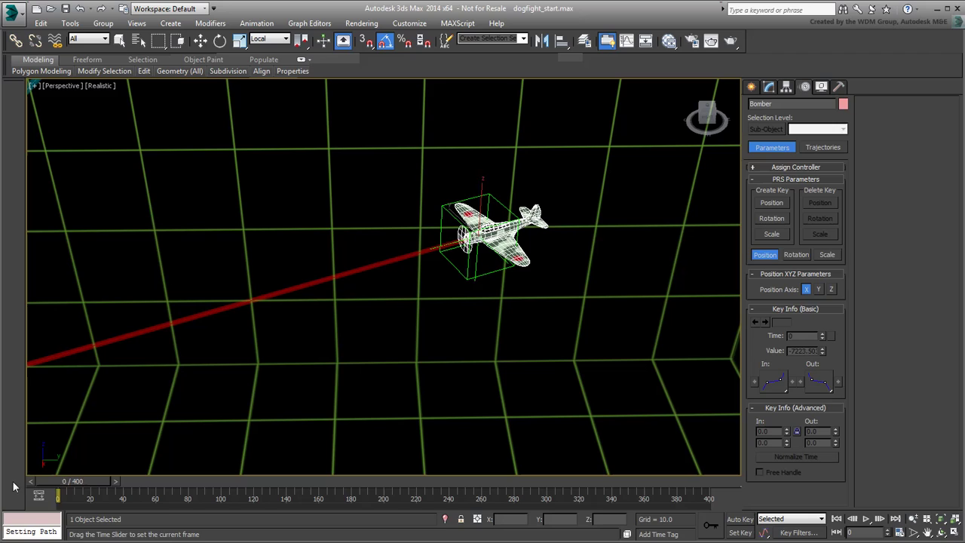
key("e")
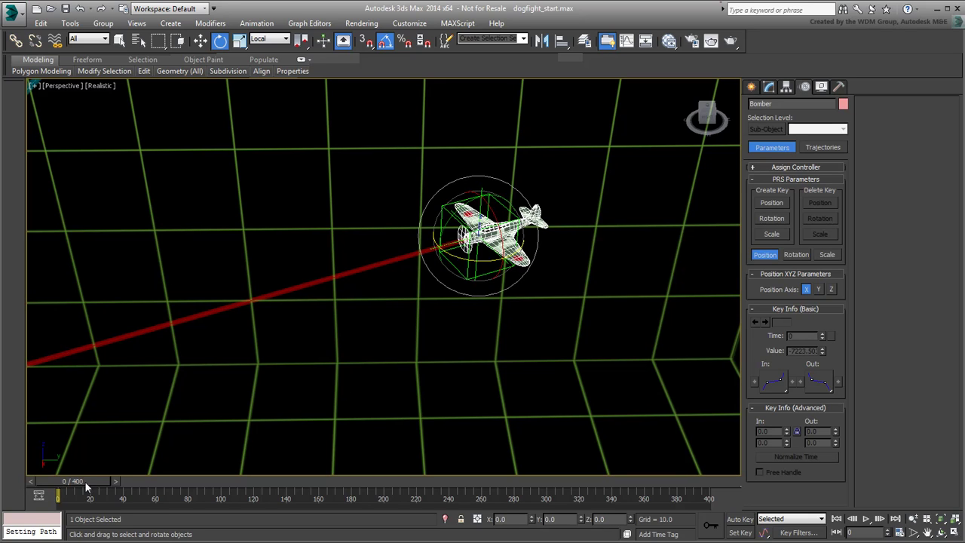
mouse_move(84, 481)
left_mouse_down()
mouse_move(96, 480)
mouse_move(72, 481)
left_mouse_up()
Step: Link the Bomber to Point_Bomber and scrub ahead to frame 58
left_click(15, 41)
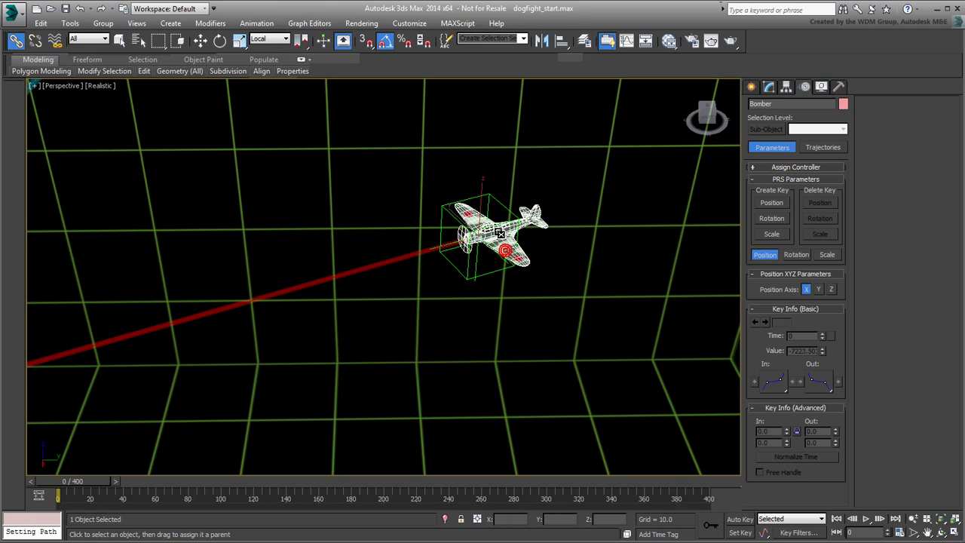
left_click(501, 202)
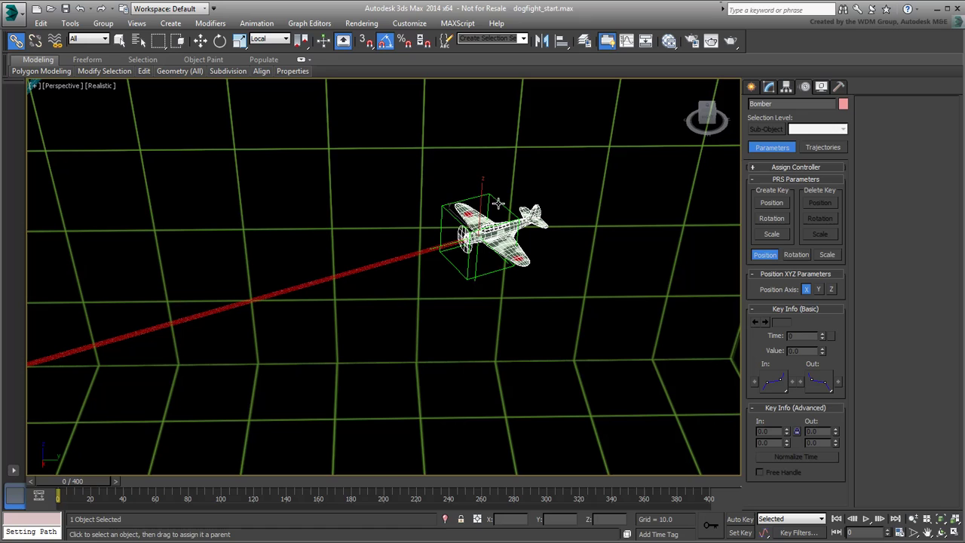
mouse_move(75, 480)
left_mouse_down()
mouse_move(168, 483)
mouse_move(42, 483)
left_mouse_up()
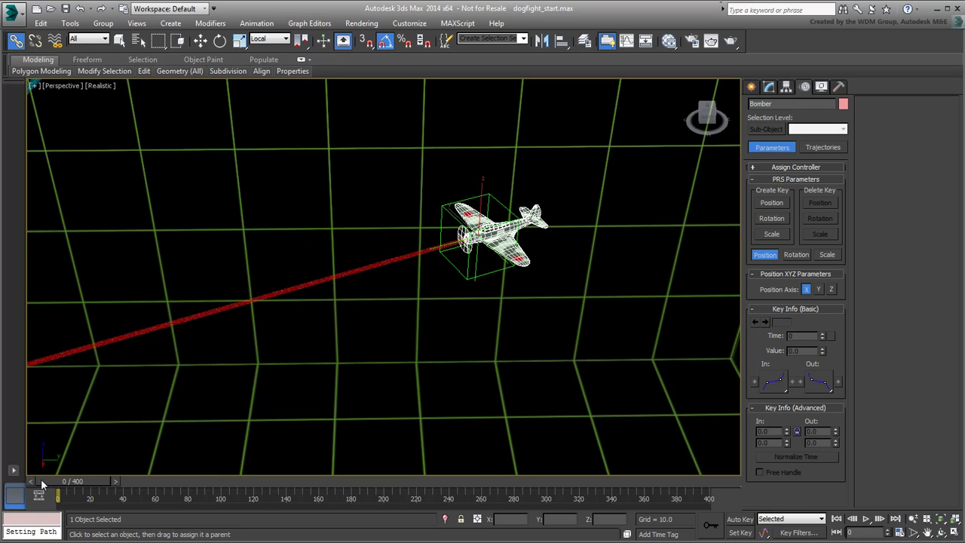
Step: In Camera001, Auto Key a 30-degree X-axis bank on the bomber at frame 200, then scrub to check
key("c")
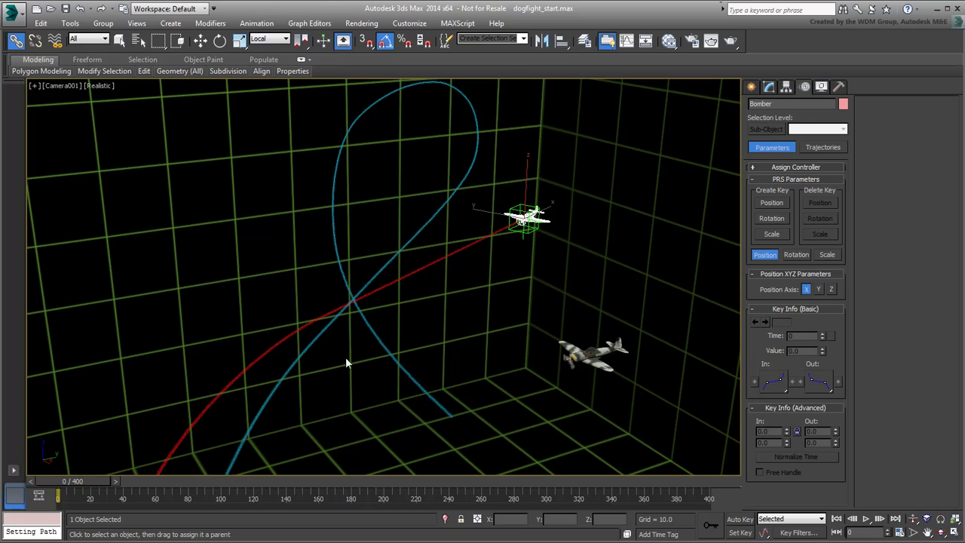
mouse_move(70, 482)
left_mouse_down()
mouse_move(646, 474)
mouse_move(48, 462)
left_mouse_up()
left_click_drag(78, 483, 389, 489)
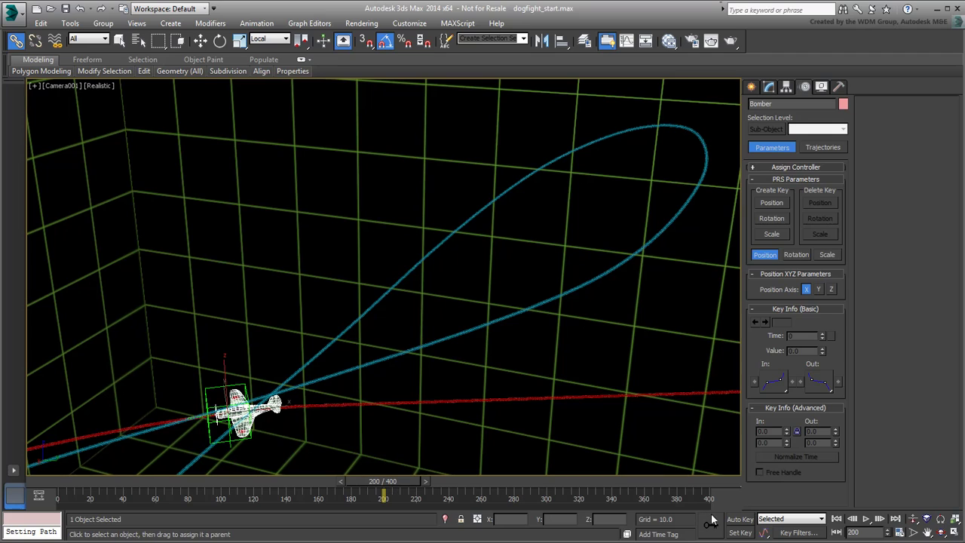
left_click(742, 519)
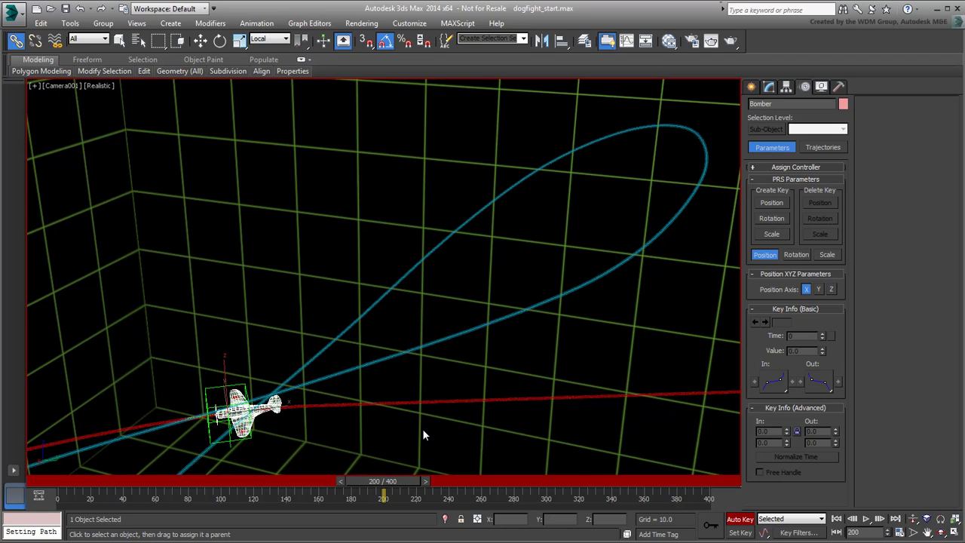
left_click(219, 43)
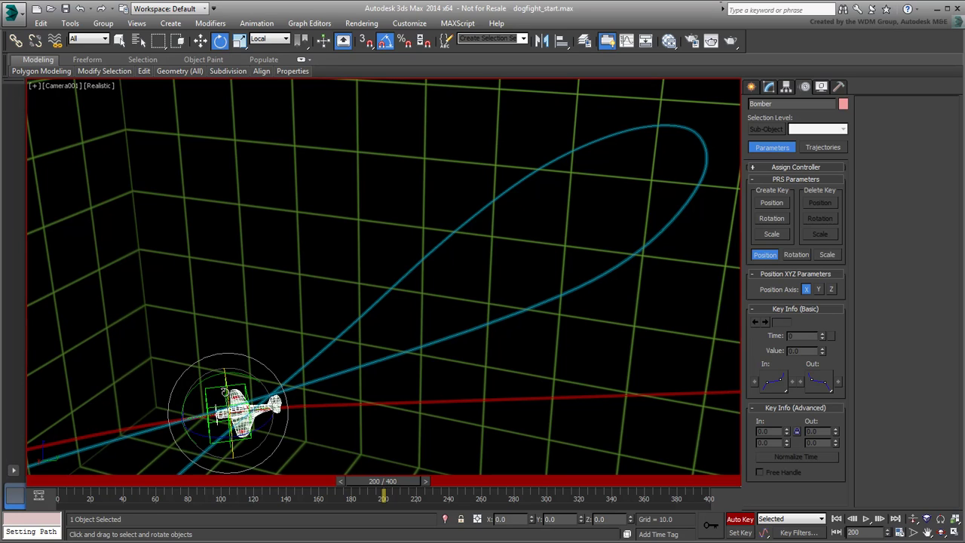
left_click_drag(222, 399, 221, 369)
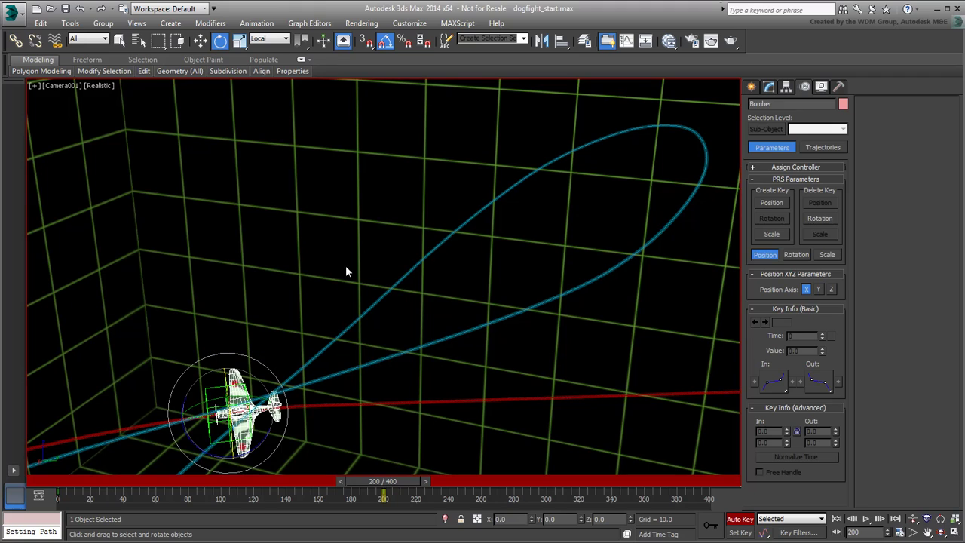
left_click(740, 518)
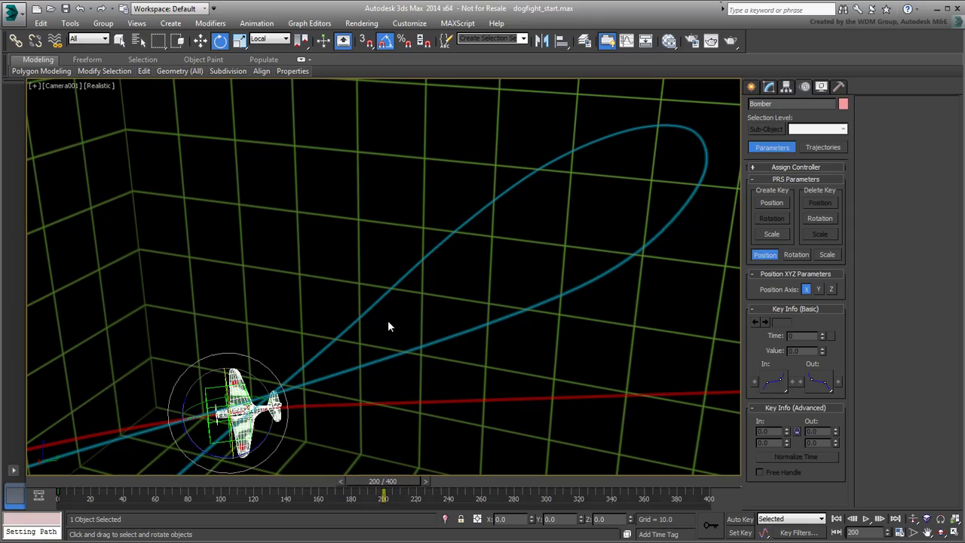
mouse_move(392, 482)
left_mouse_down()
mouse_move(645, 490)
mouse_move(159, 477)
mouse_move(399, 478)
mouse_move(58, 481)
left_mouse_up()
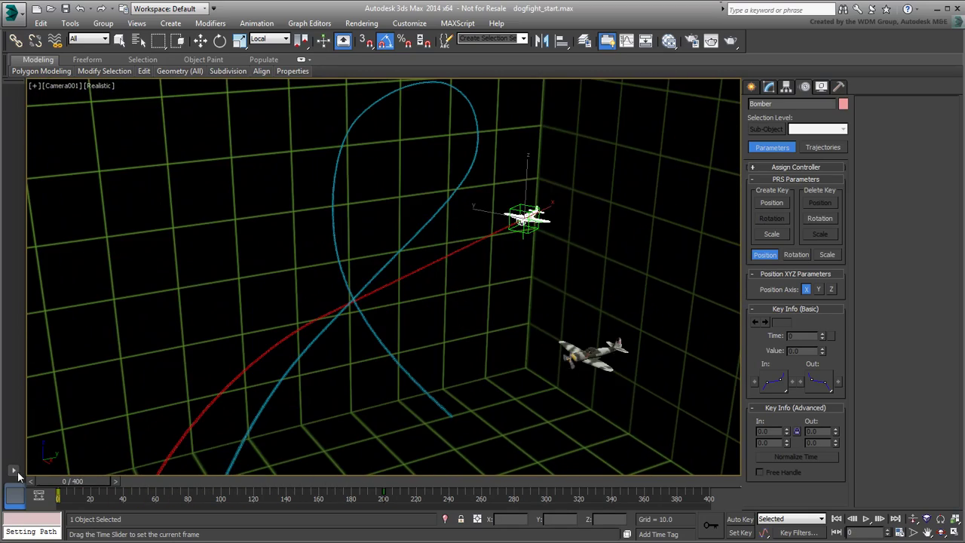
Step: Create a second point helper in the scene and rename it Point_Fighter
key("e")
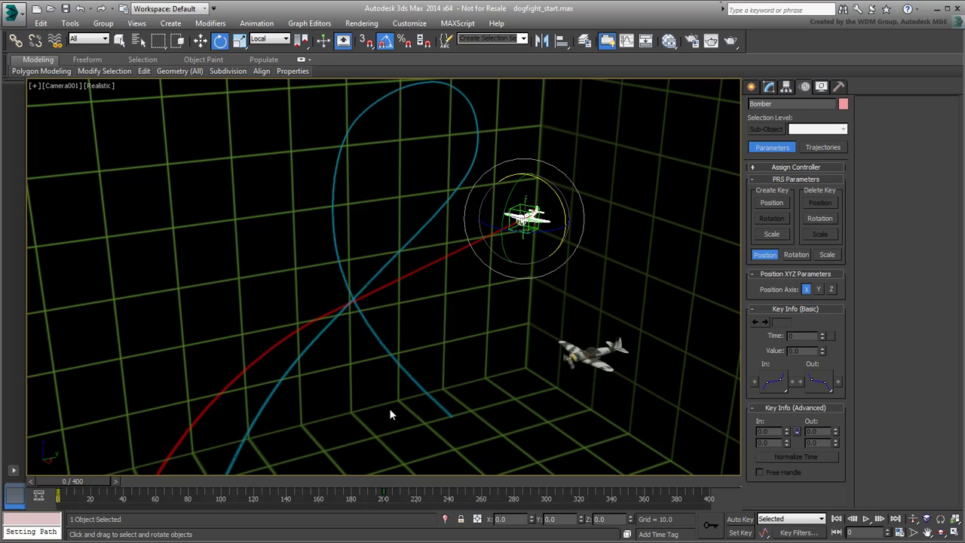
left_click(751, 87)
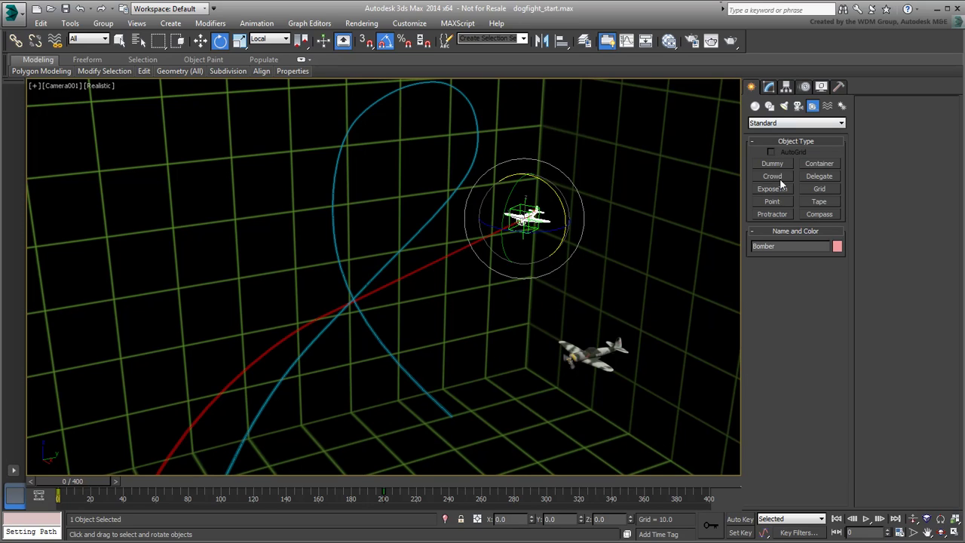
left_click(773, 202)
left_click(520, 426)
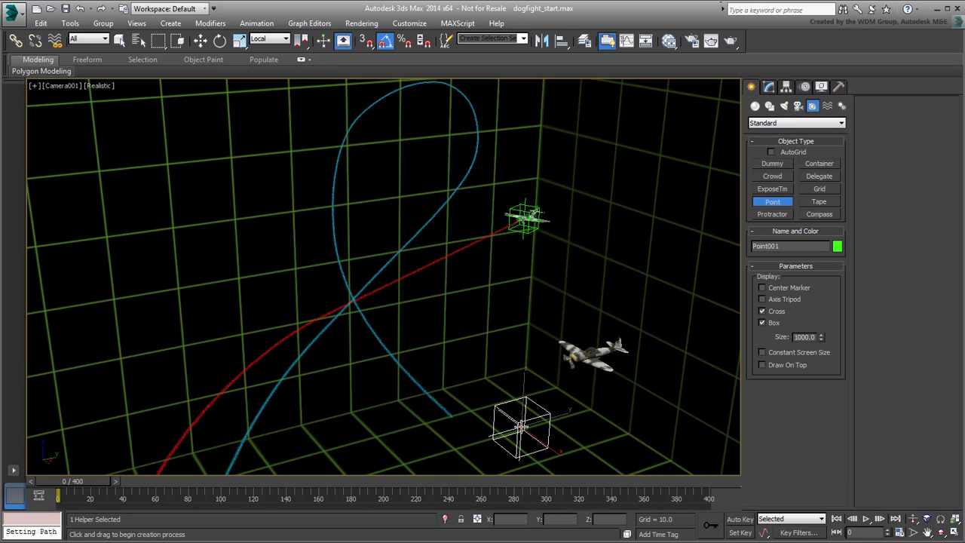
left_click(769, 86)
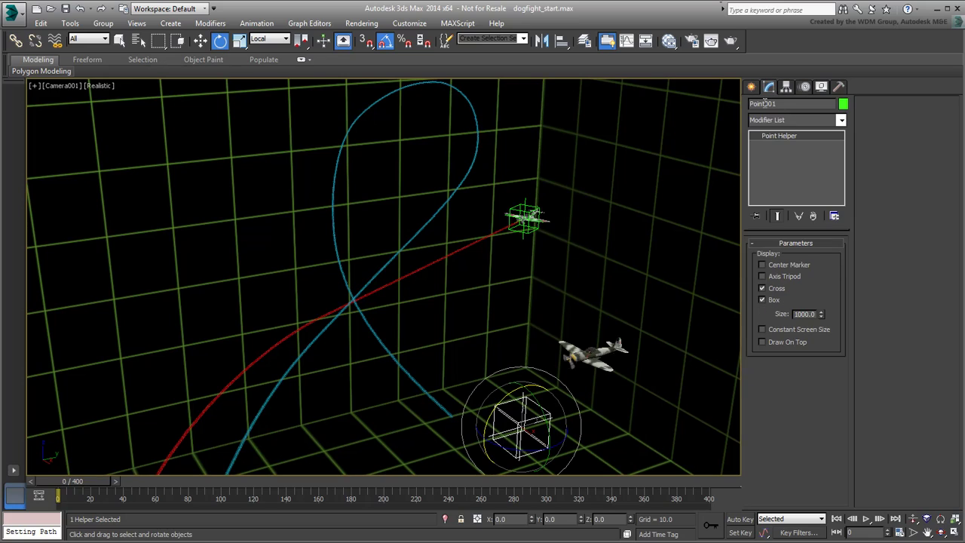
left_click_drag(763, 103, 810, 111)
type("_Fighter")
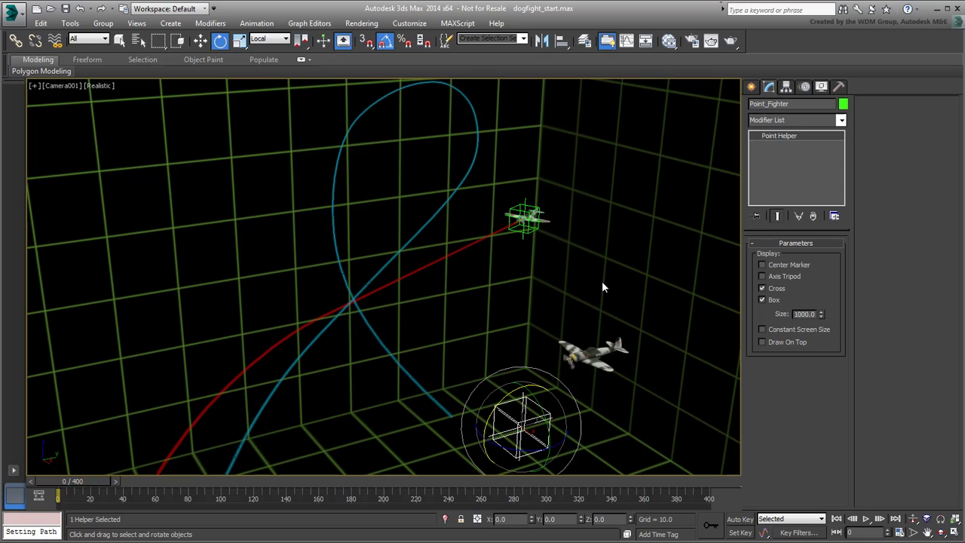
Step: Path-constrain Point_Fighter to the blue Path-Fighter spline with Follow enabled, and preview it
left_click(265, 23)
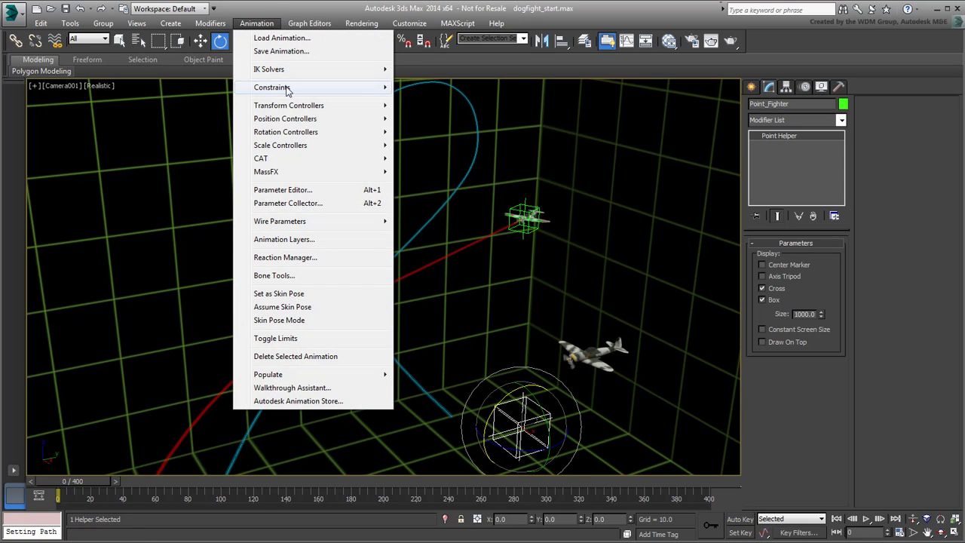
mouse_move(272, 87)
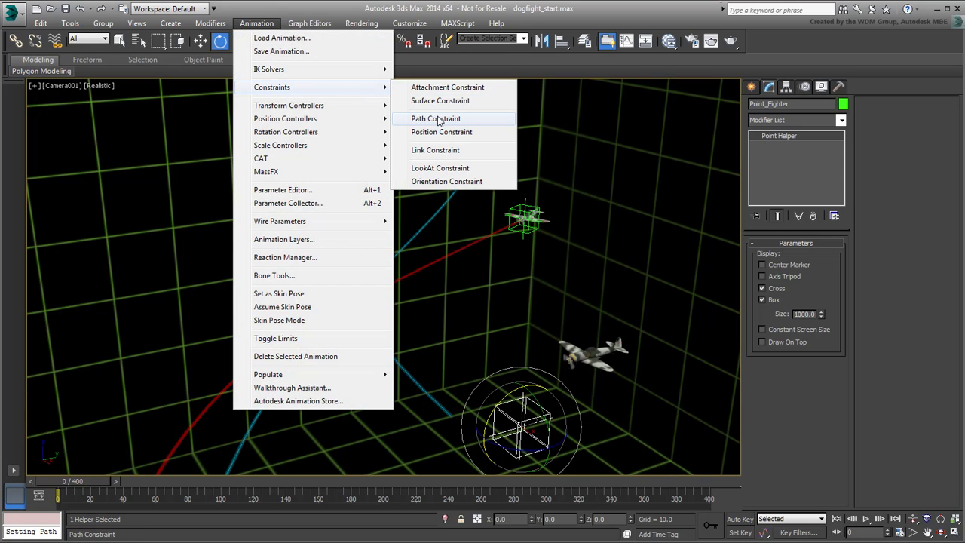
left_click(438, 121)
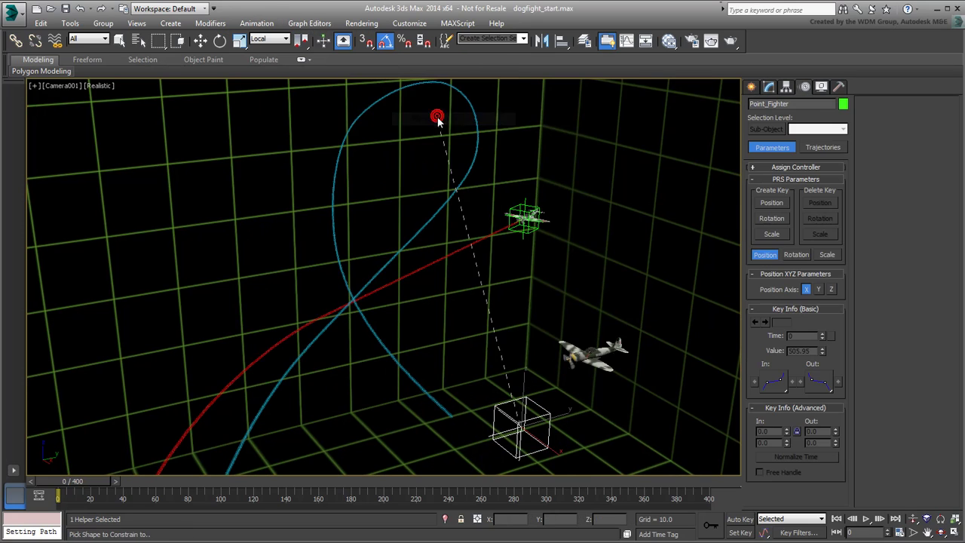
left_click(384, 348)
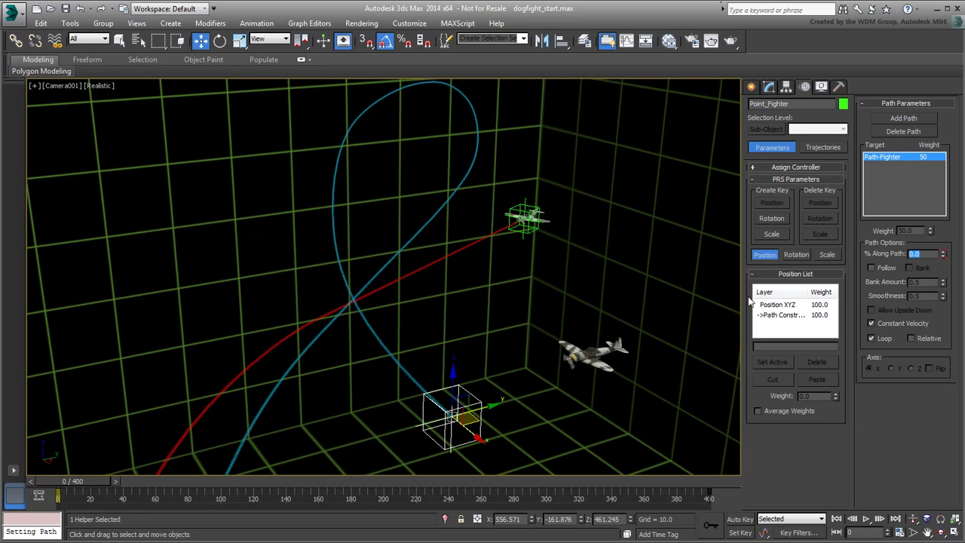
left_click(871, 268)
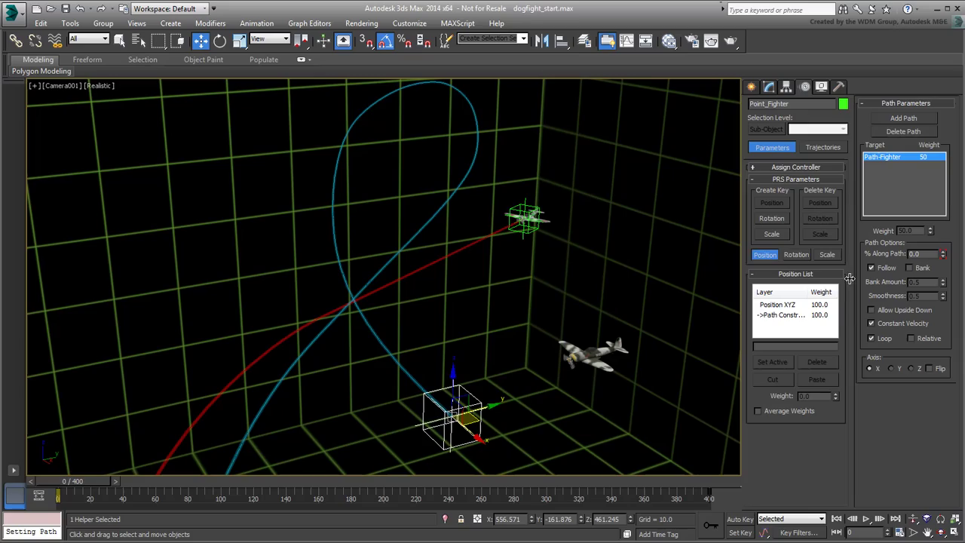
mouse_move(83, 482)
left_mouse_down()
mouse_move(536, 478)
mouse_move(88, 480)
left_mouse_up()
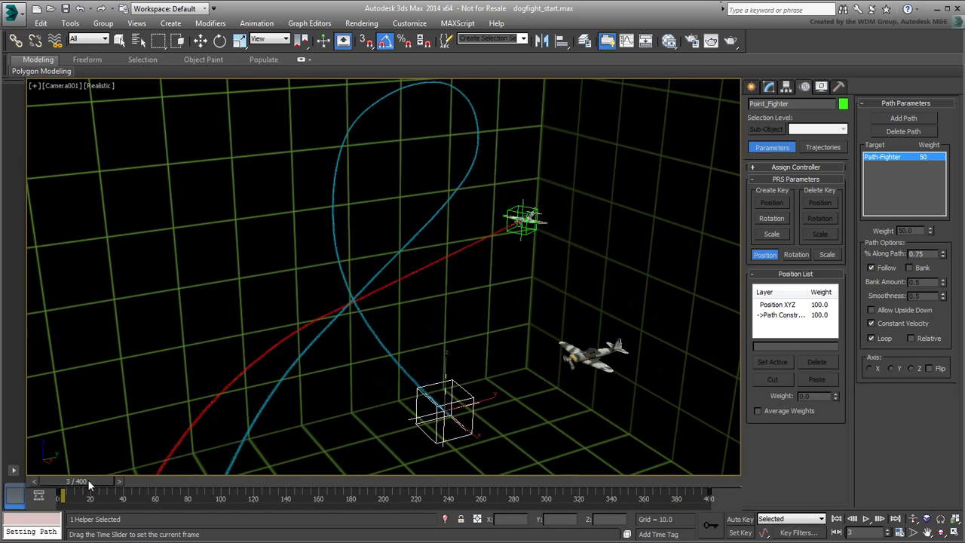
Step: Align the Fighter plane to the Point_Fighter helper's position and orientation
key("w")
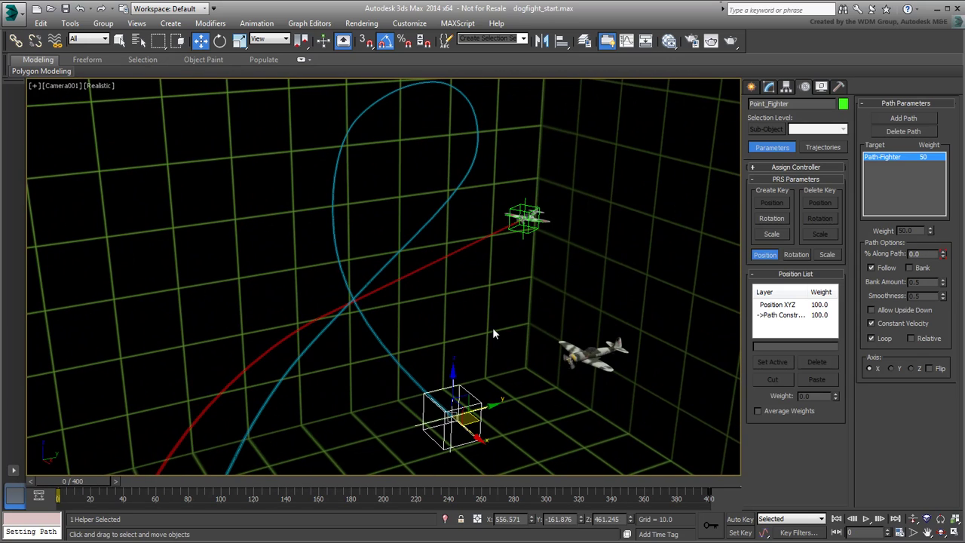
left_click(584, 359)
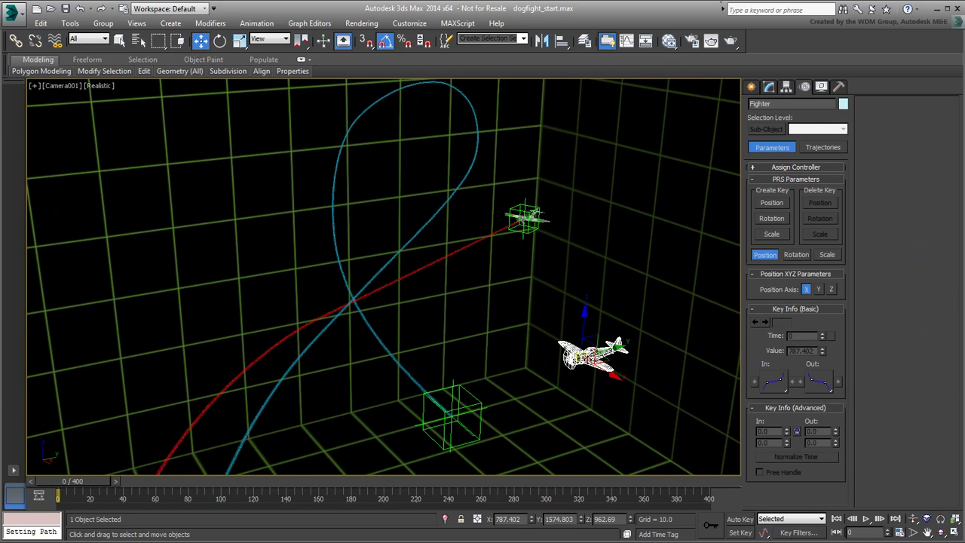
left_click(562, 40)
left_click(469, 398)
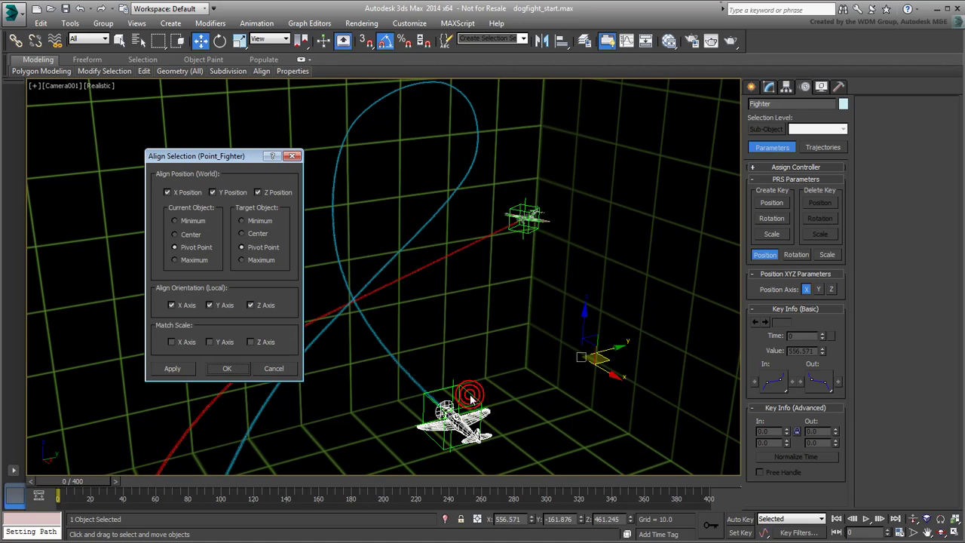
left_click(227, 369)
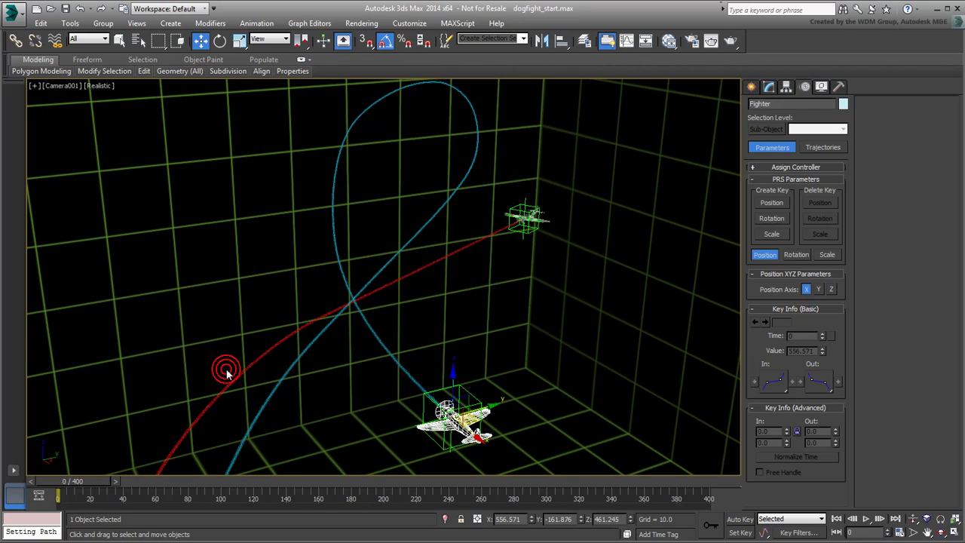
Step: Select and Link the fighter, then scrub to check it follows the blue path, ending at frame 0
left_click(15, 40)
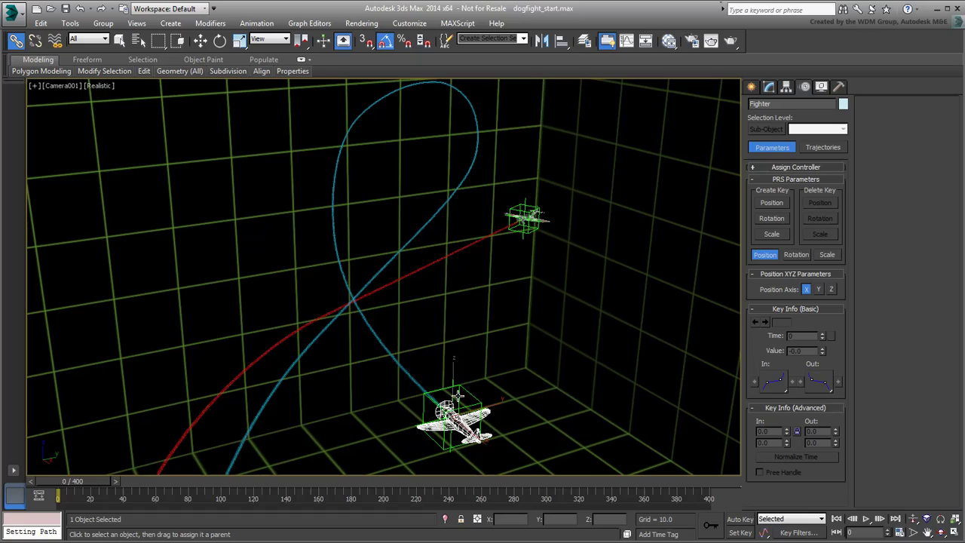
left_click_drag(78, 481, 363, 482)
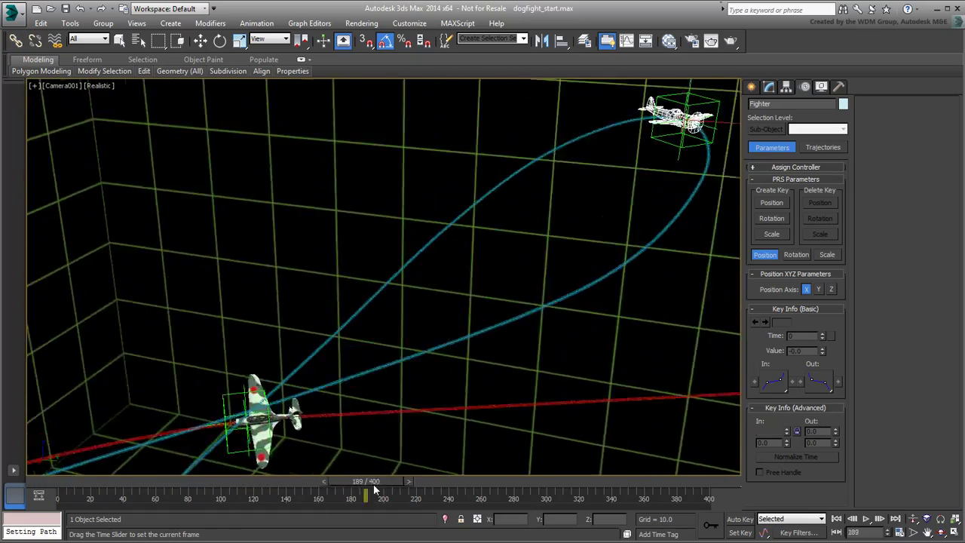
left_click_drag(362, 482, 2, 490)
key("l")
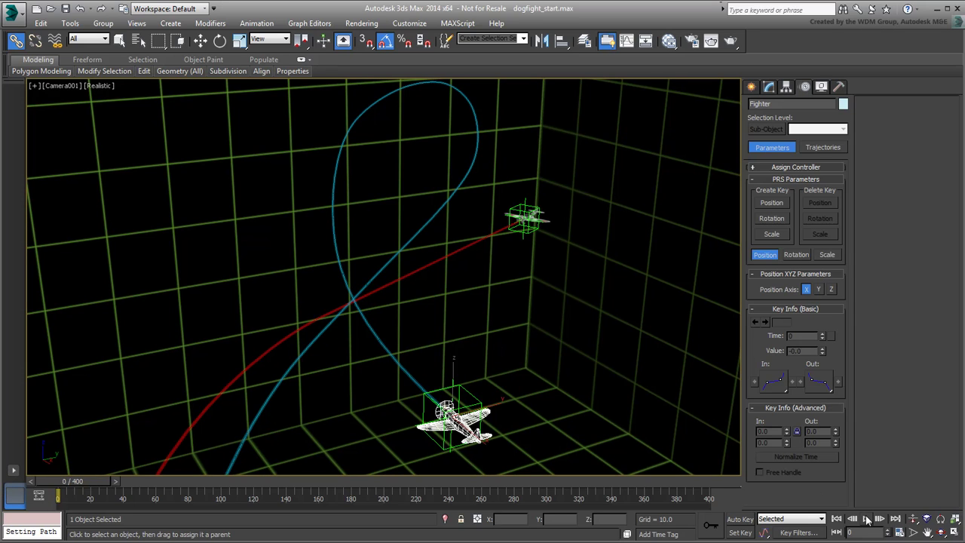
key("slash")
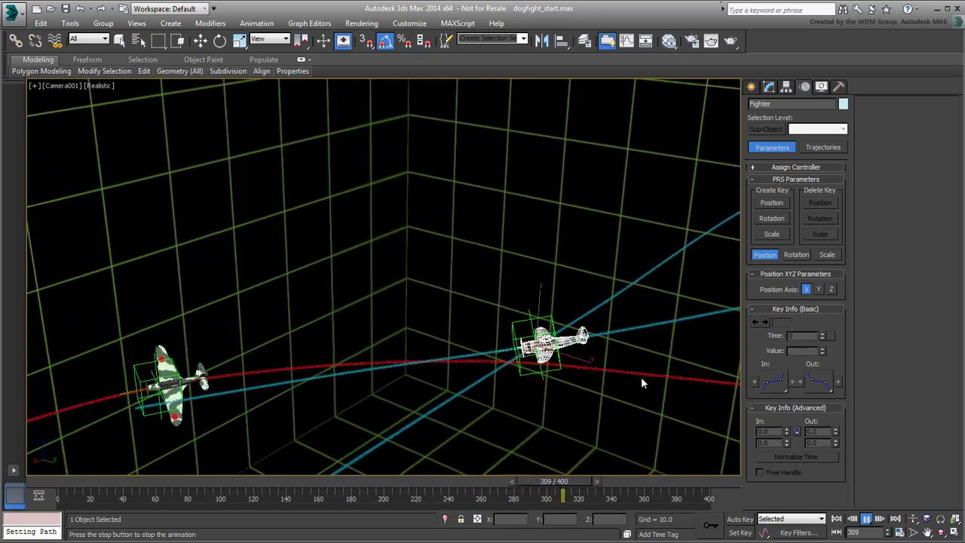
left_click(867, 520)
left_click(836, 519)
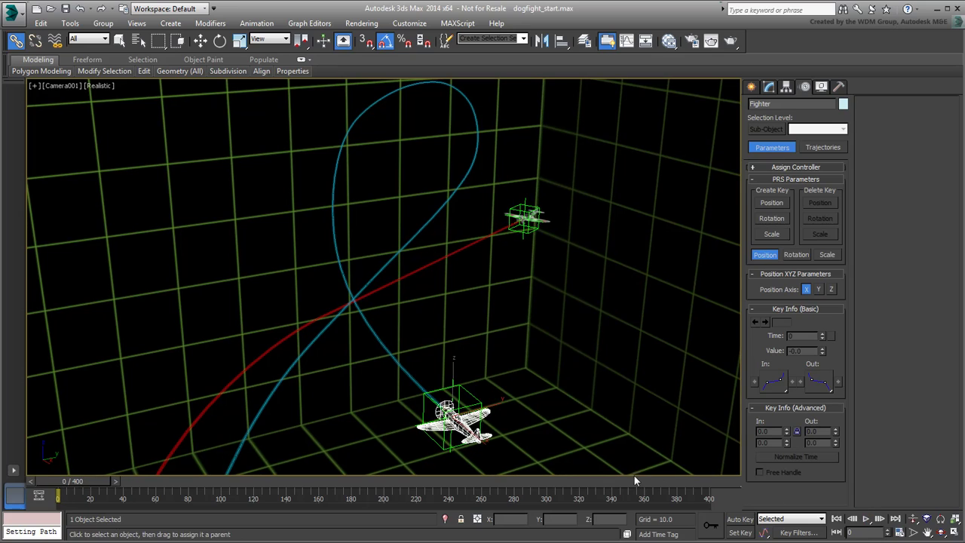
Step: Open Point_Fighter's Curve Editor from the quad menu and zoom out to frames 0–400
left_click(465, 390)
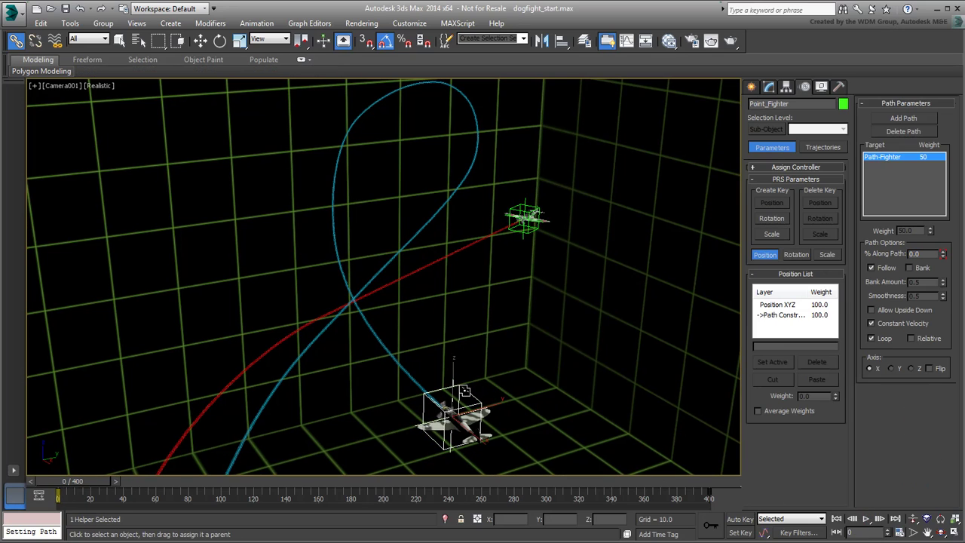
left_click(201, 41)
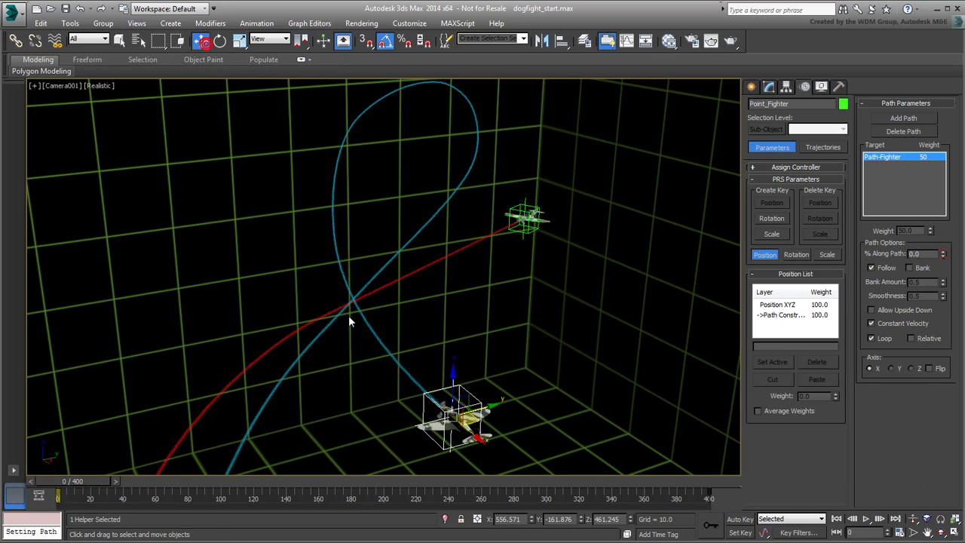
right_click(287, 311)
left_click(323, 389)
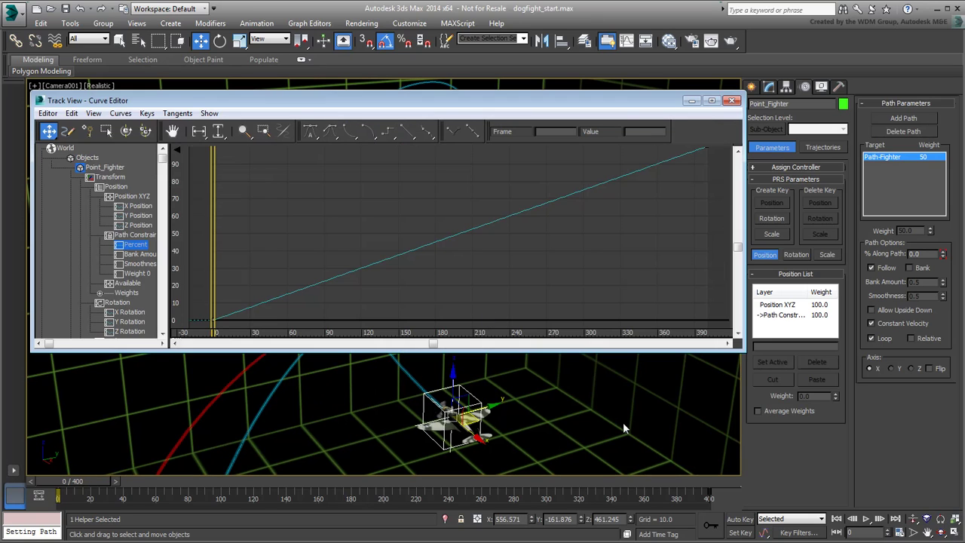
scroll(525, 256, "down", 1)
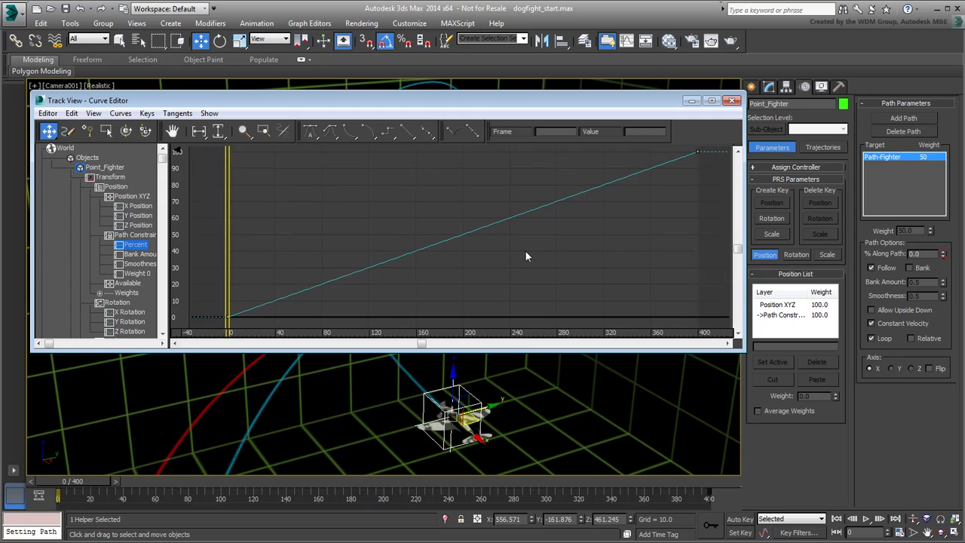
scroll(526, 256, "down", 1)
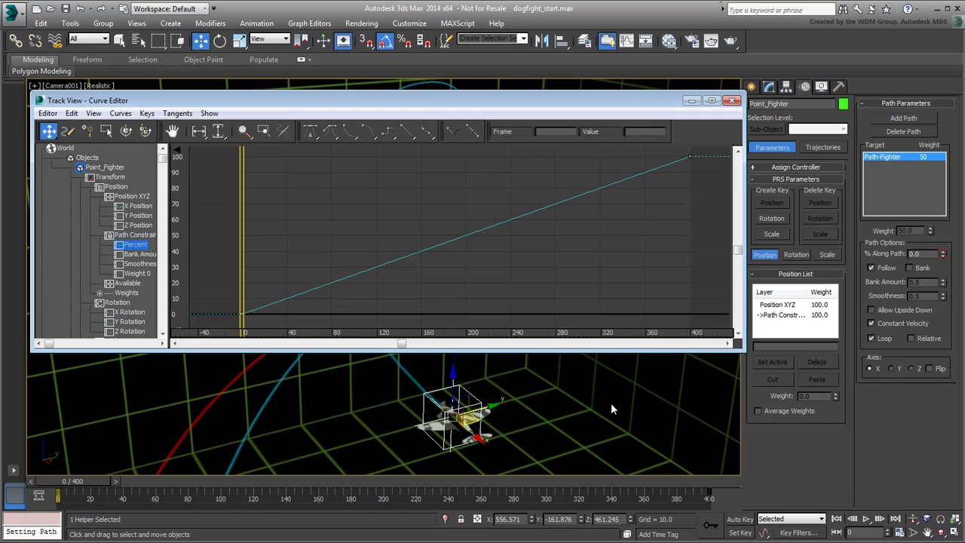
Step: Assign a Bezier Float controller to the fighter's Percent track
left_click(134, 245)
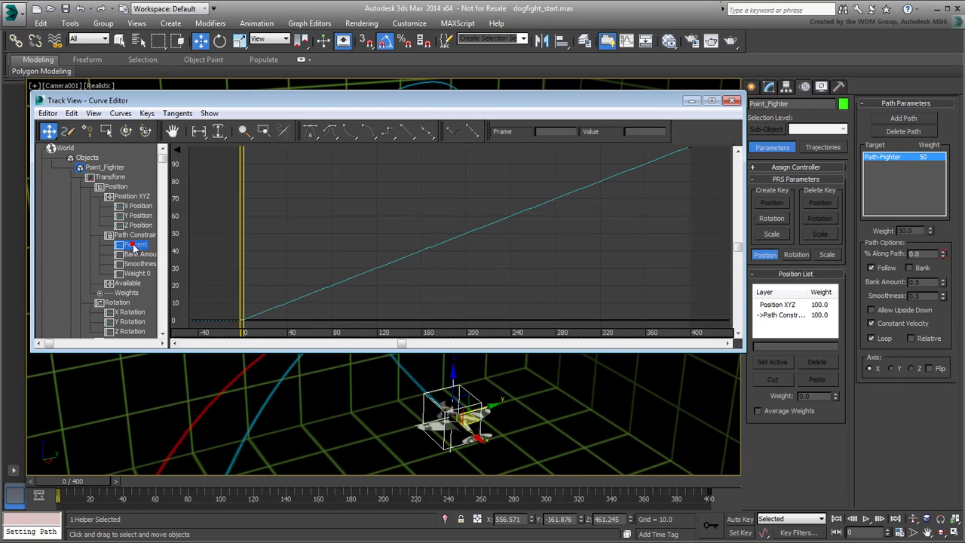
right_click(134, 246)
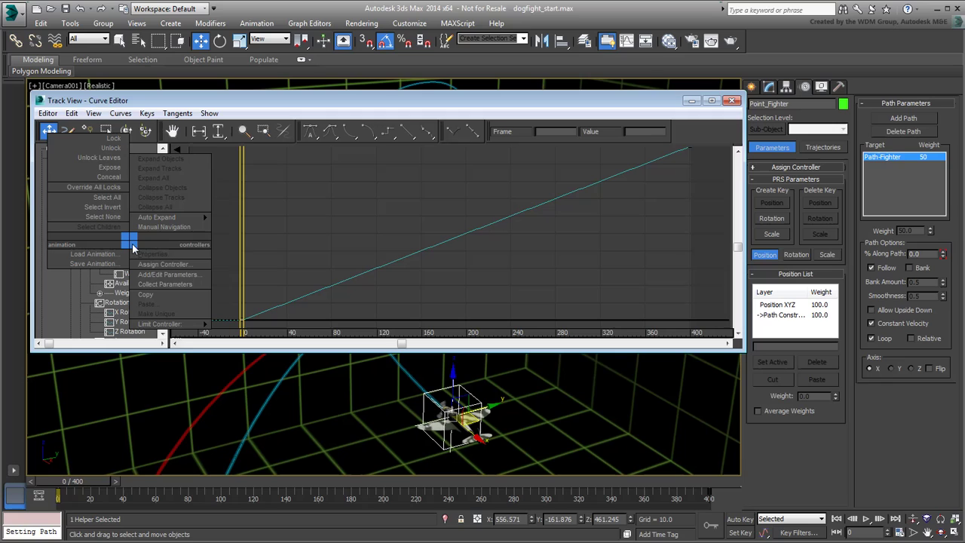
left_click(200, 263)
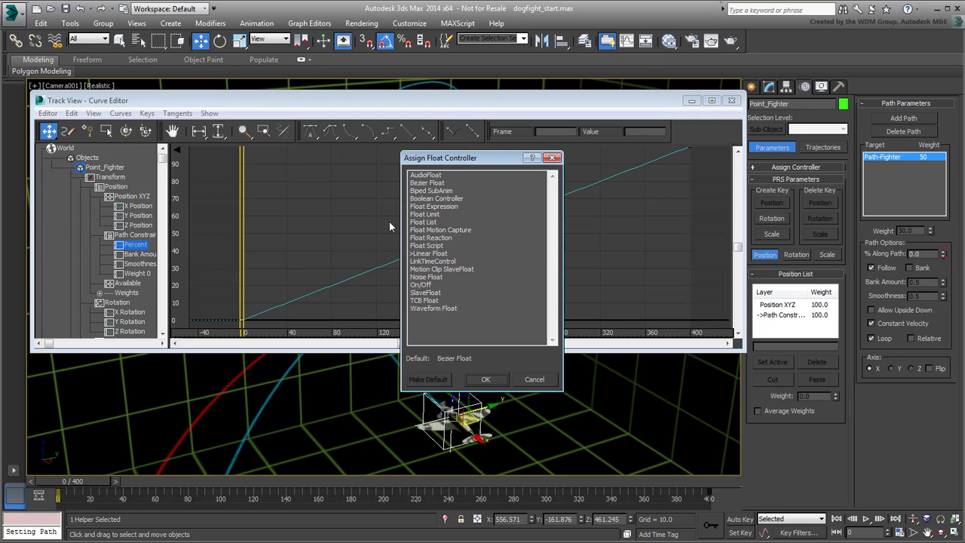
left_click(437, 184)
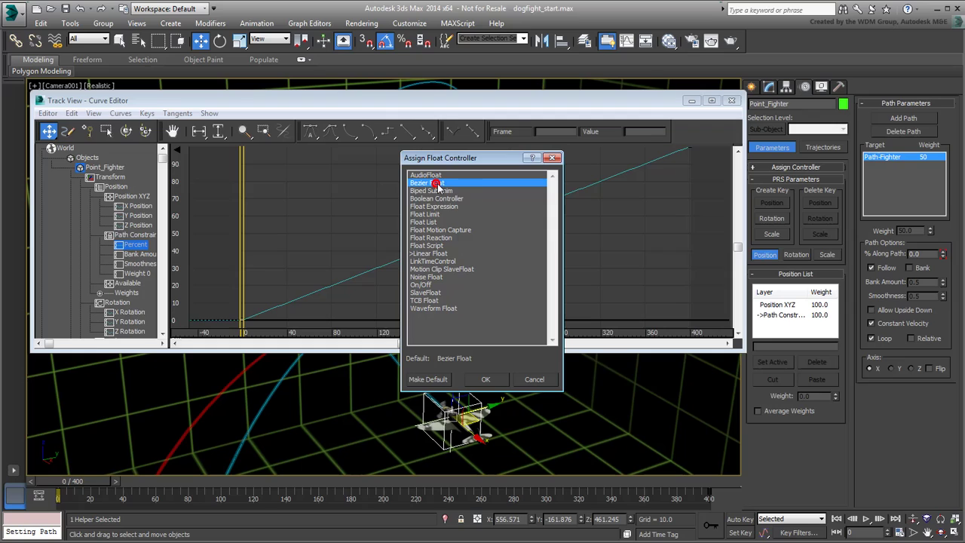
left_click(485, 380)
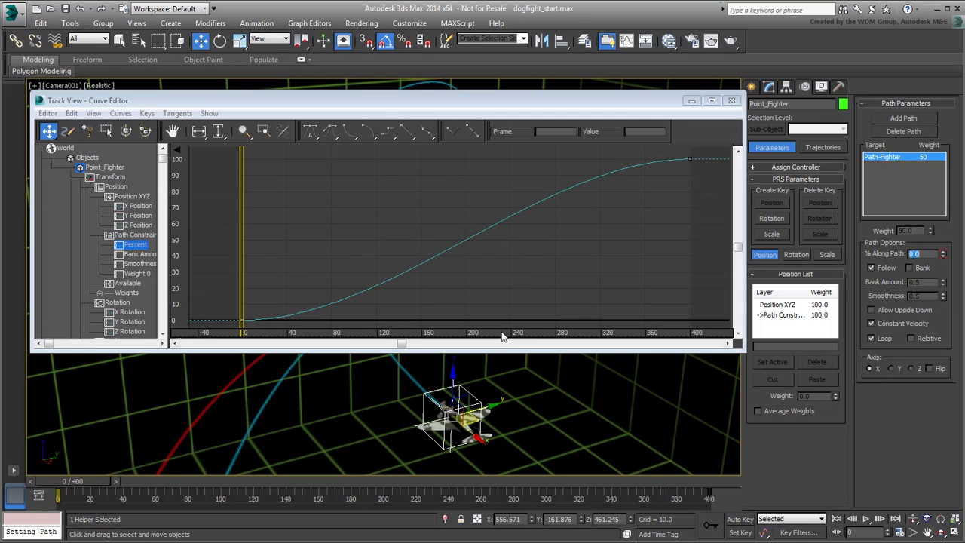
Step: Set both Percent keys to linear tangents for a steady 0–100 climb
left_click(561, 286)
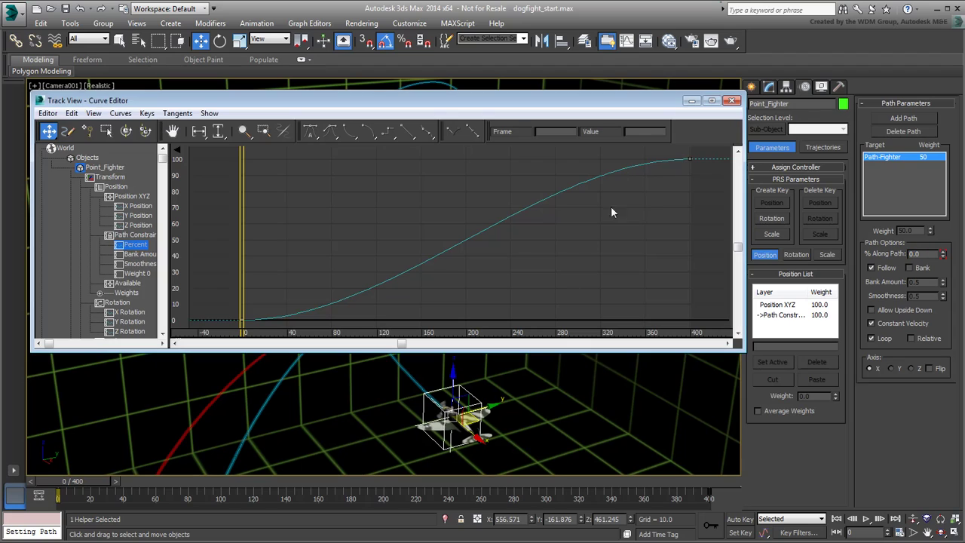
left_click_drag(707, 153, 453, 240)
left_click_drag(239, 314, 234, 326)
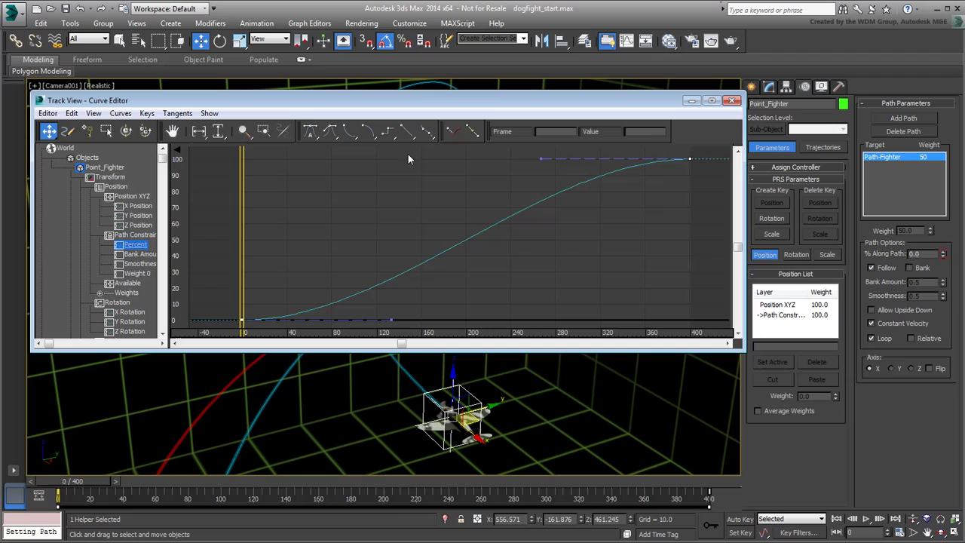
left_click(408, 132)
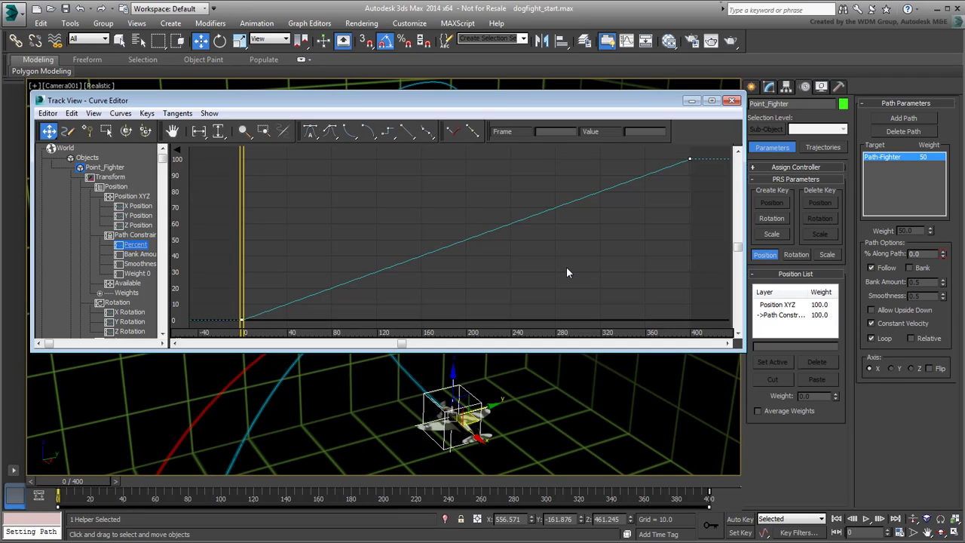
Step: Close Track View and scrub to about frame 162 to watch the fighter climb into the loop
left_click(689, 101)
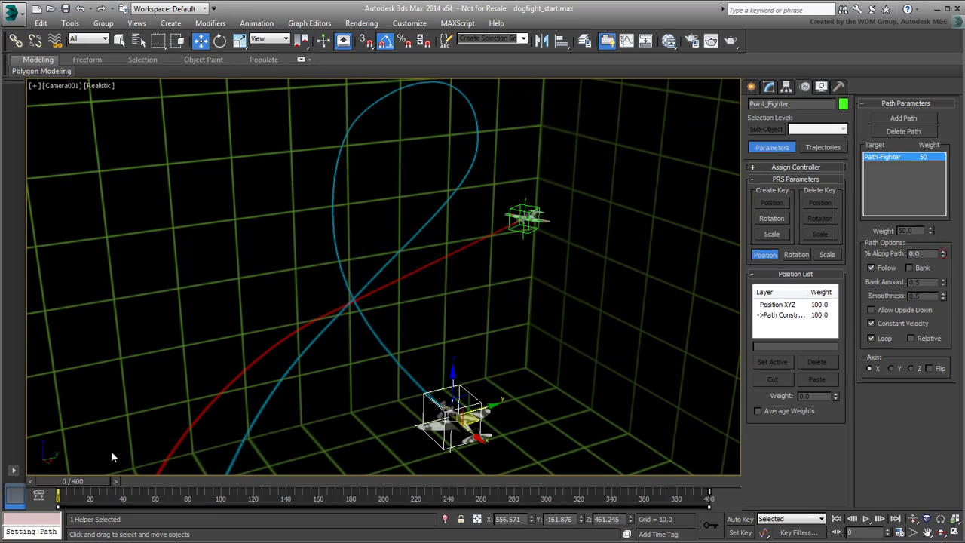
mouse_move(81, 482)
left_mouse_down()
mouse_move(380, 478)
mouse_move(420, 488)
mouse_move(335, 496)
mouse_move(413, 498)
mouse_move(322, 498)
left_mouse_up()
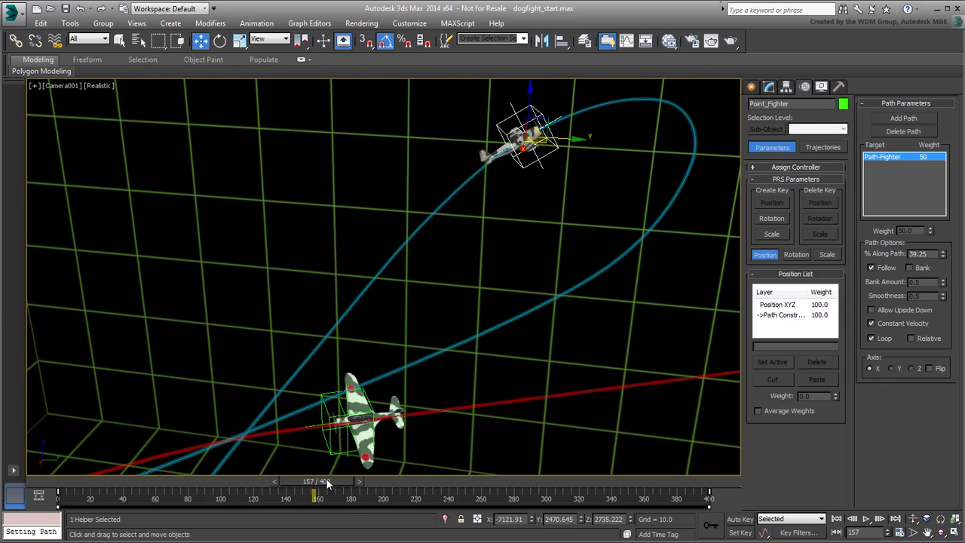
mouse_move(332, 480)
left_mouse_down()
mouse_move(426, 493)
mouse_move(336, 490)
left_mouse_up()
key("w")
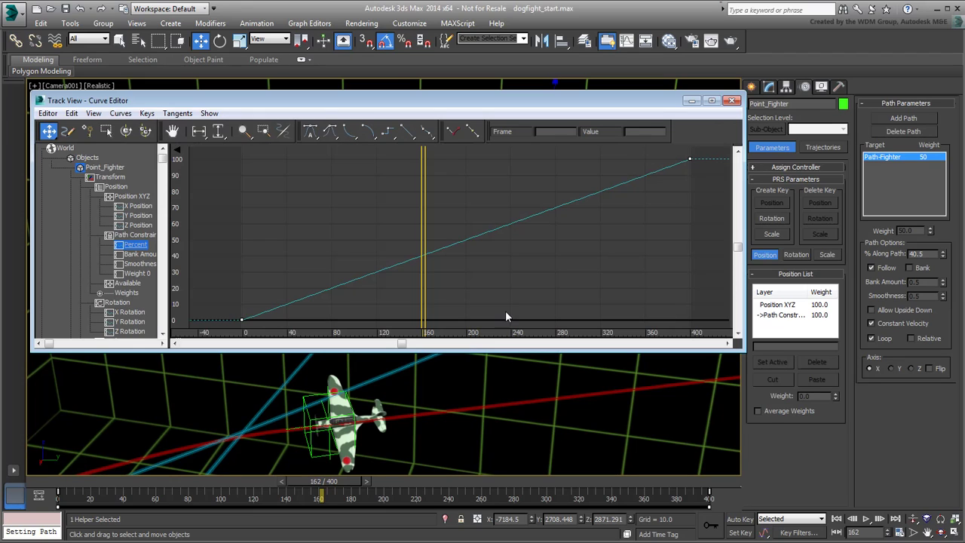
Step: Add Percent keys near frames 160 and 219, then shift the frame-160 key earlier
left_click(86, 132)
left_click(421, 255)
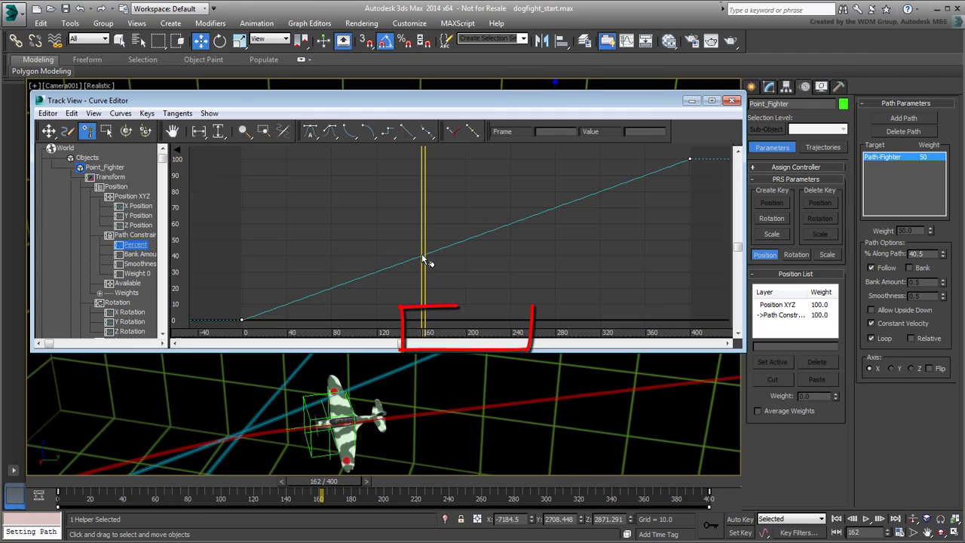
left_click(488, 231)
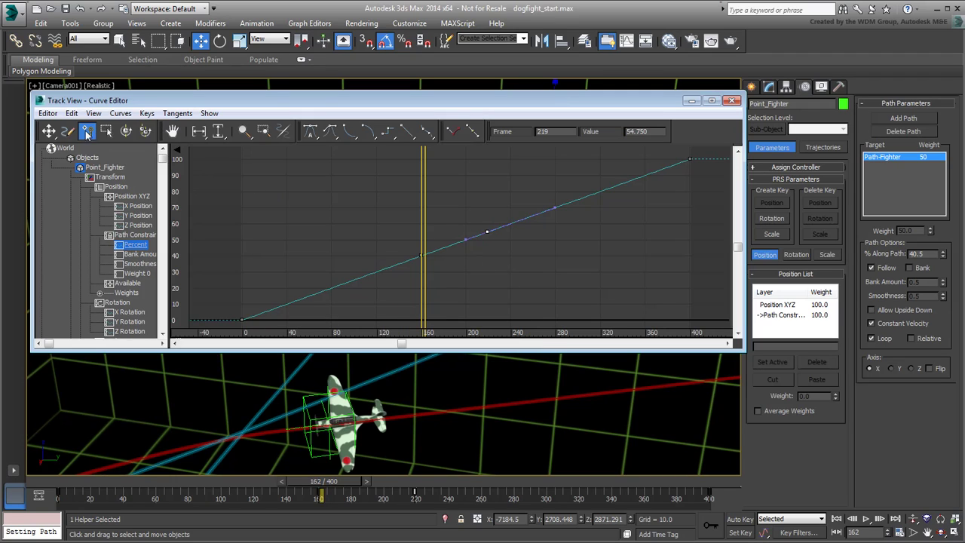
left_click(49, 131)
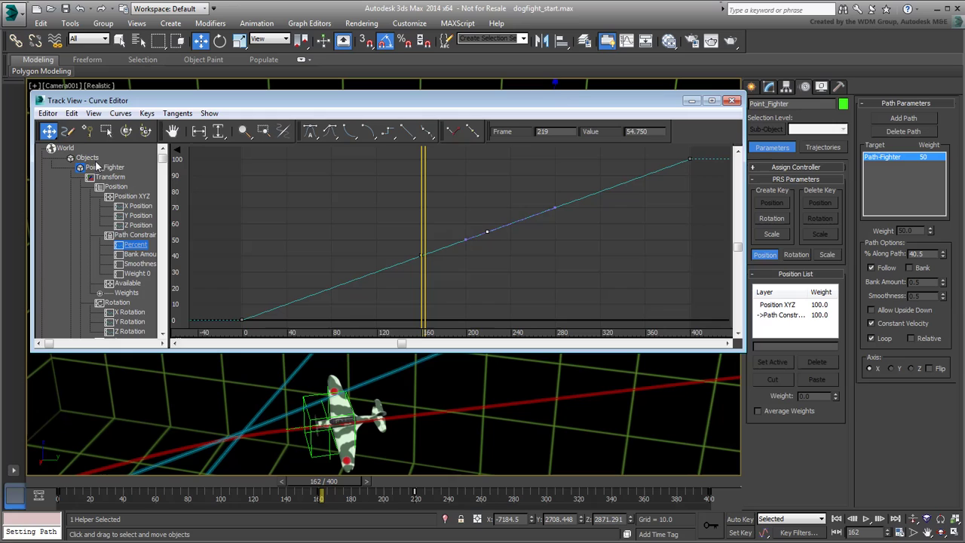
left_click(472, 273)
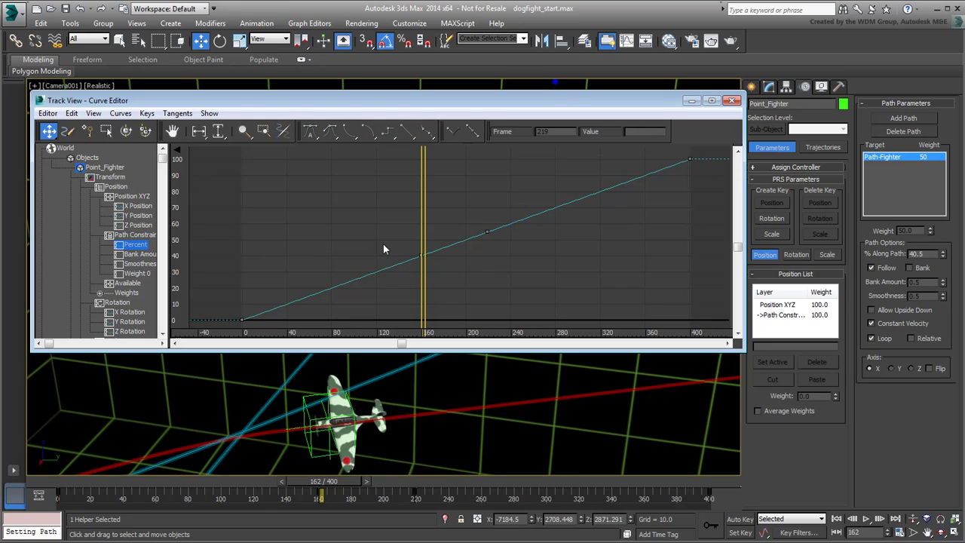
left_click_drag(424, 294, 385, 291)
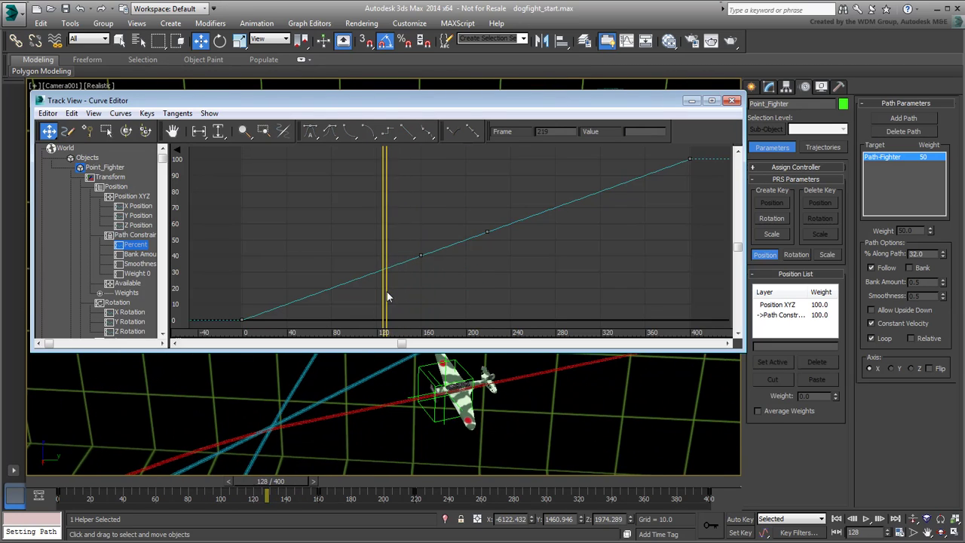
left_click_drag(411, 218, 443, 289)
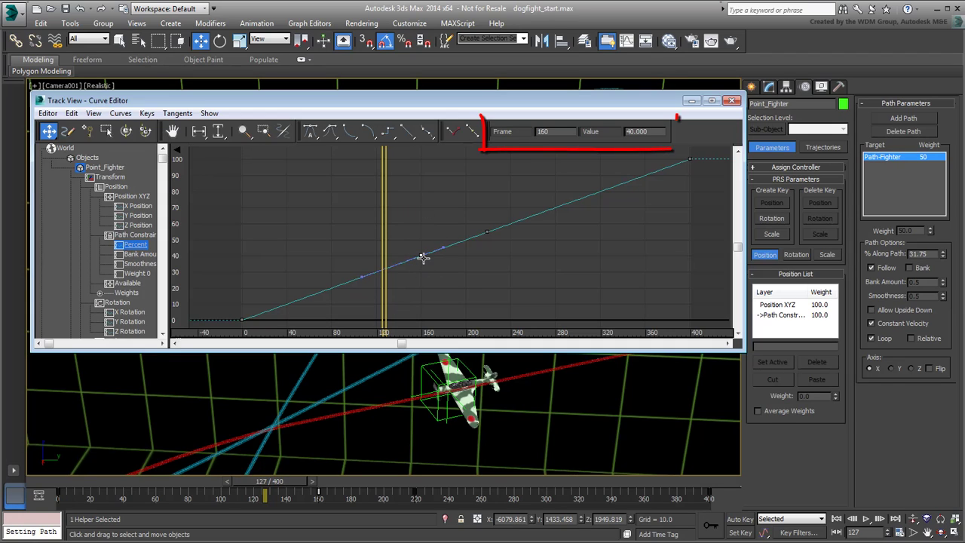
left_click_drag(420, 256, 398, 255)
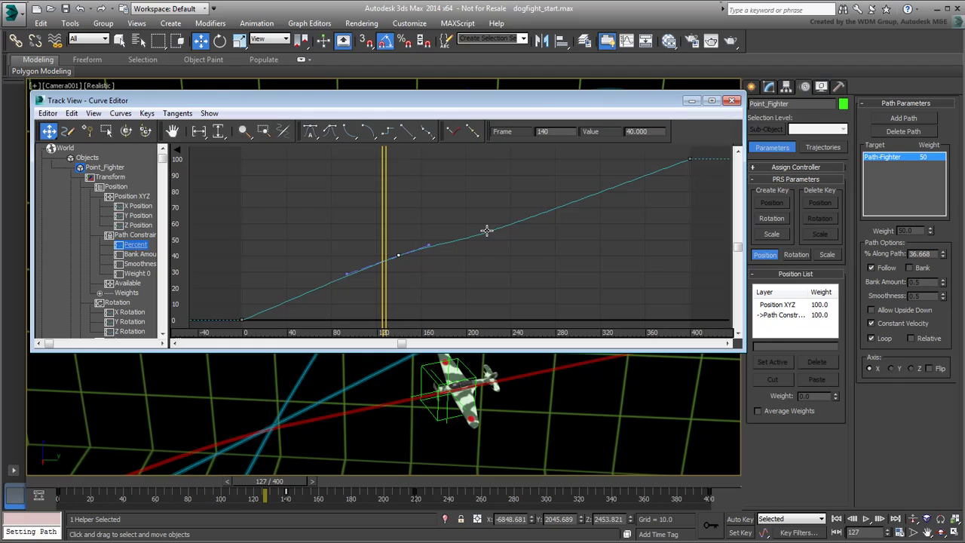
Step: Move the later Percent key to frame 250 and reshape the tangent near frame 100
left_click(486, 232)
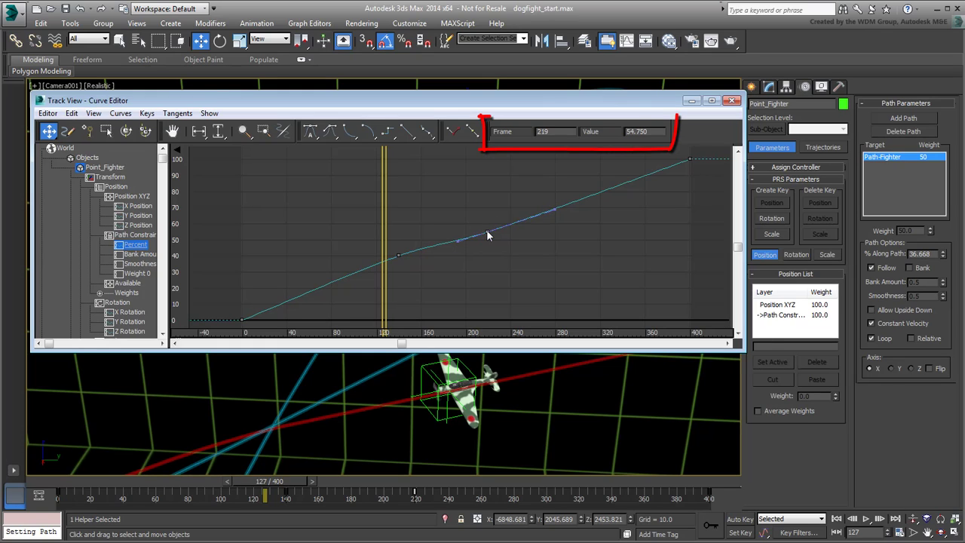
left_click_drag(487, 232, 523, 234)
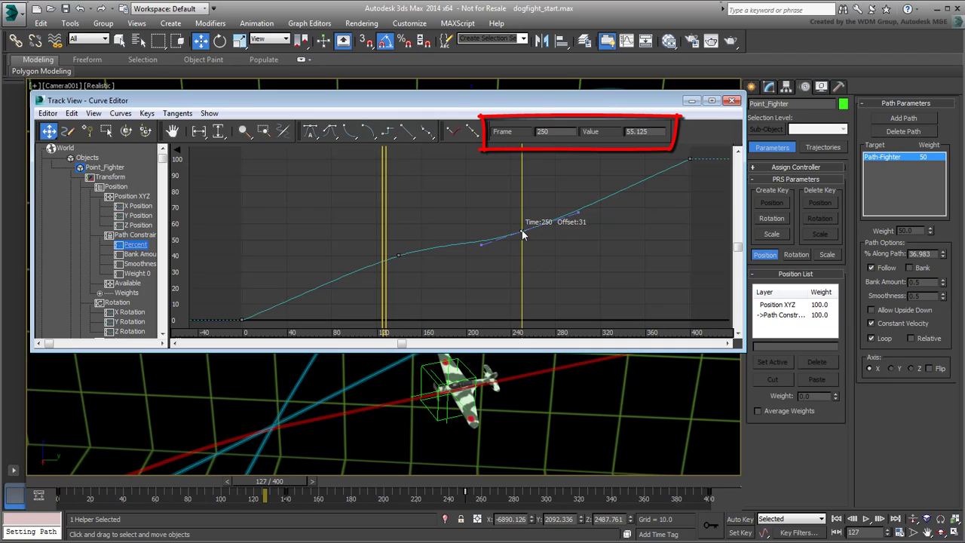
left_click_drag(523, 234, 522, 232)
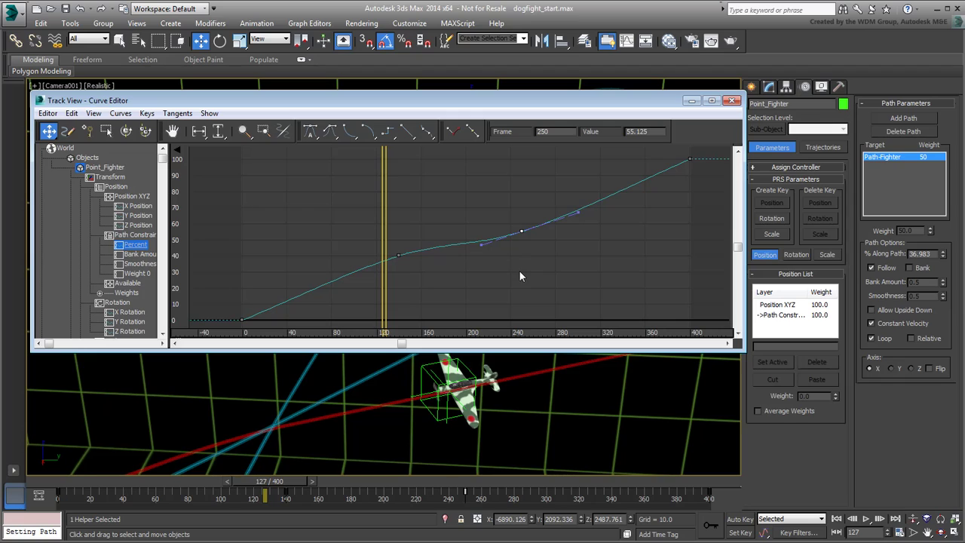
left_click_drag(476, 269, 385, 188)
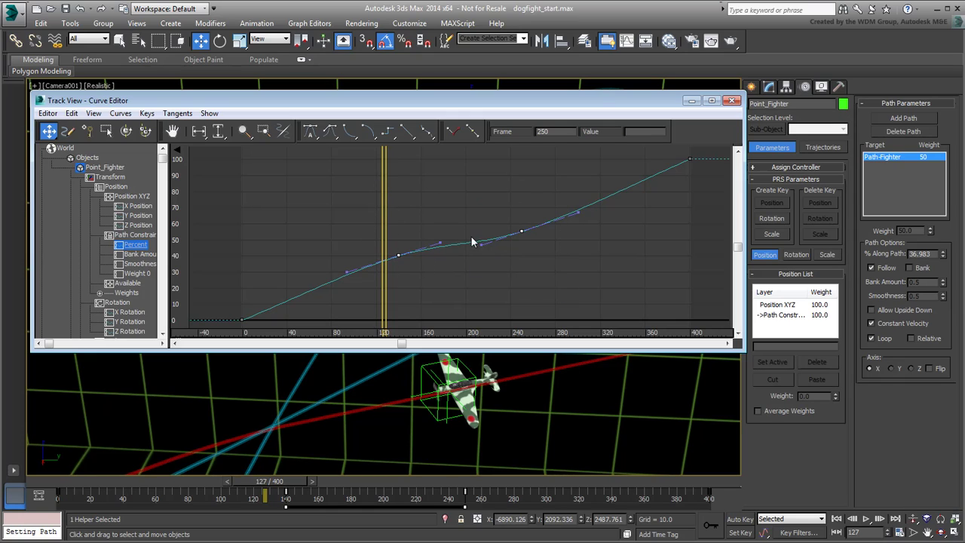
mouse_move(439, 242)
left_mouse_down()
mouse_move(479, 240)
mouse_move(444, 247)
left_mouse_up()
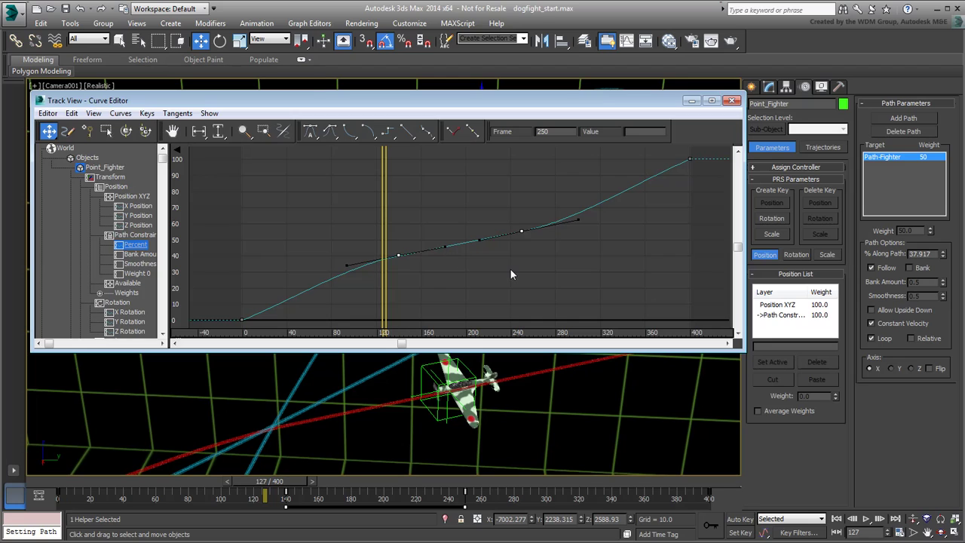
Step: Minimize the Curve Editor, play and stop the animation, then scrub back to an earlier frame
left_click(692, 101)
mouse_move(277, 484)
left_mouse_down()
mouse_move(224, 478)
mouse_move(233, 481)
left_mouse_up()
key("w")
left_click(866, 519)
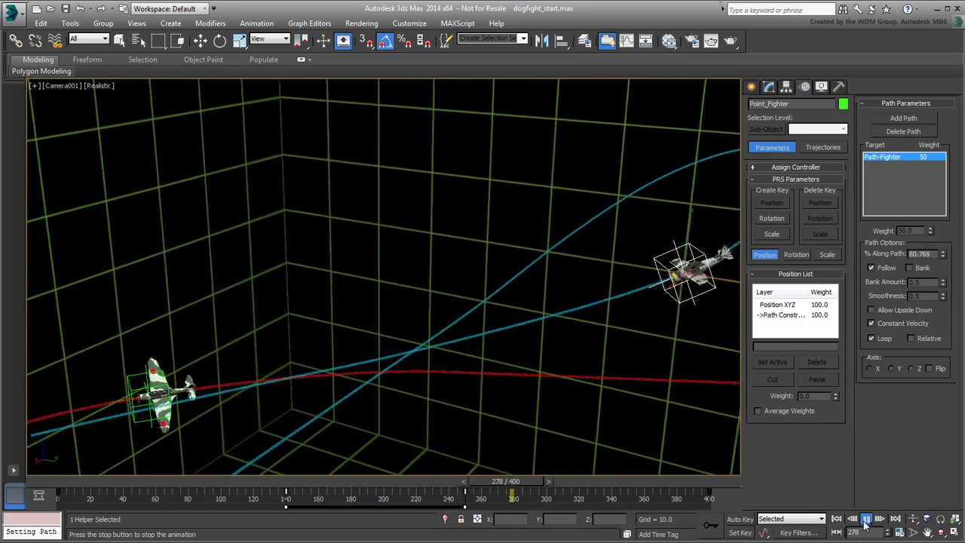
left_click(865, 523)
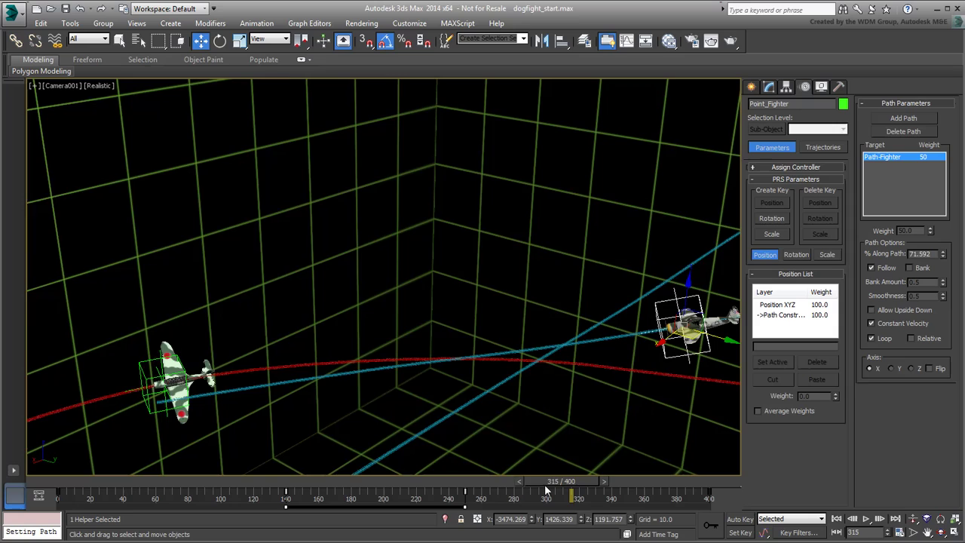
left_click_drag(550, 481, 252, 478)
key("w")
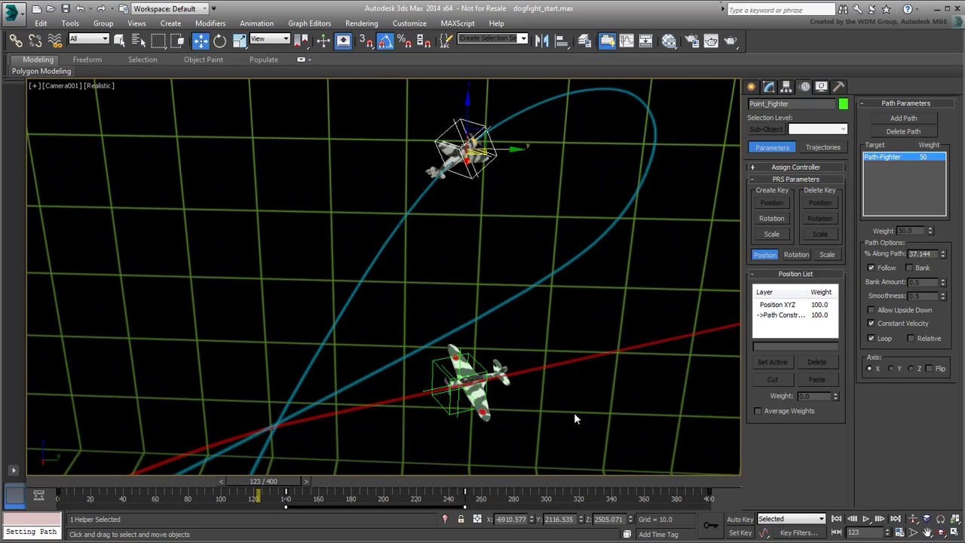
Step: With Auto Key and Local rotation on, bank the Fighter -20° on X at frame 0
left_click(432, 170)
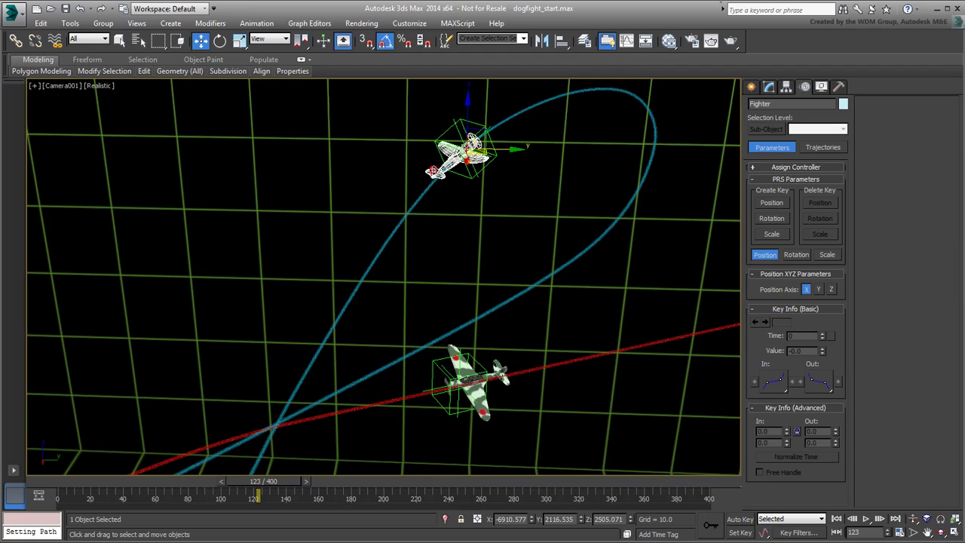
left_click(731, 518)
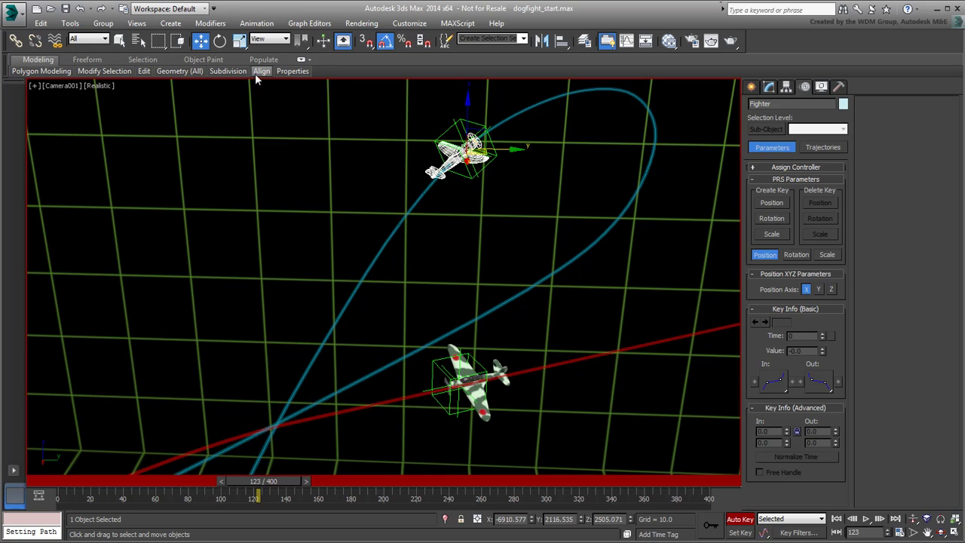
left_click(218, 41)
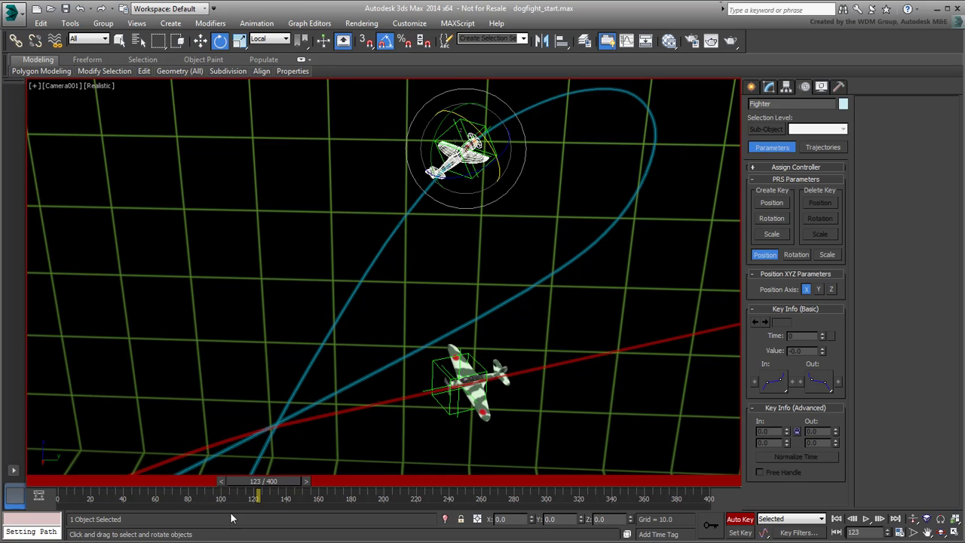
left_click_drag(249, 491, 24, 482)
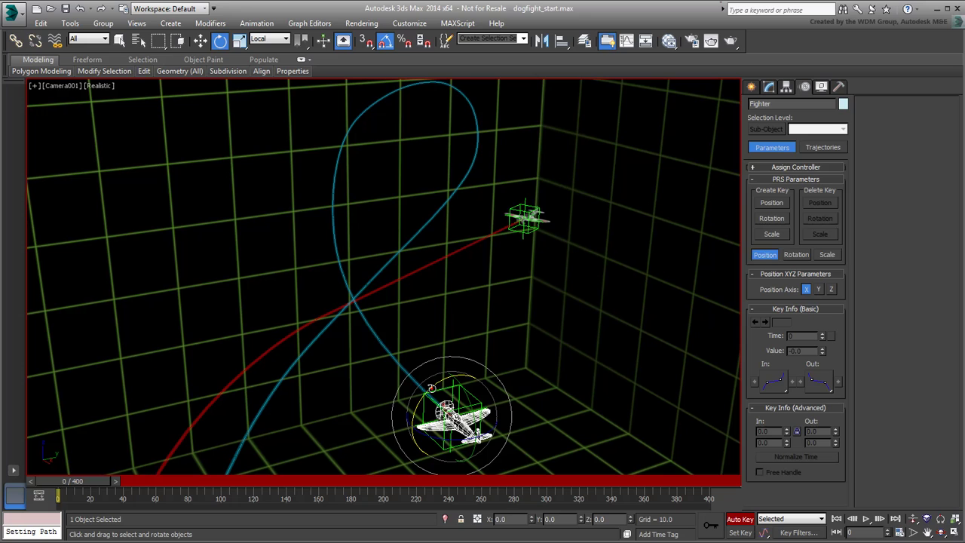
left_click_drag(433, 388, 424, 397)
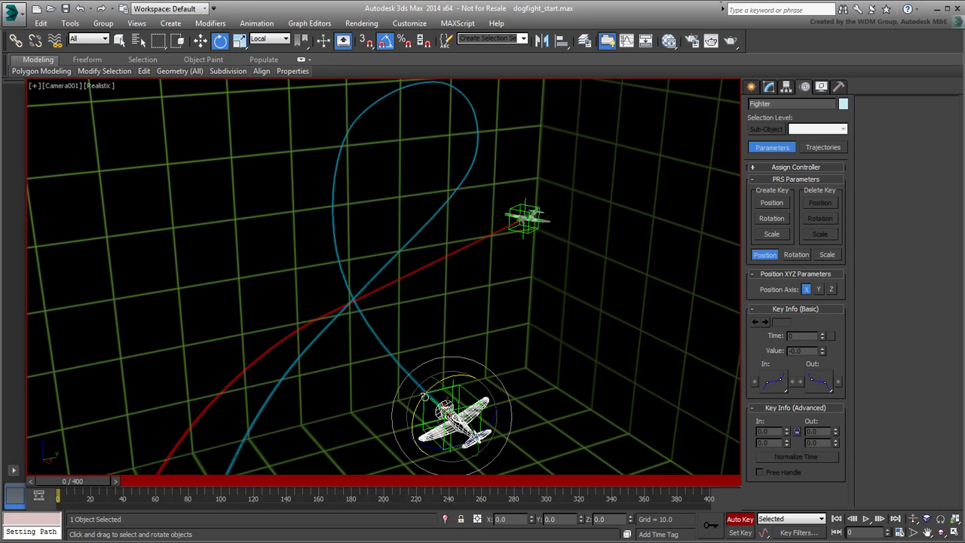
Step: Roll the Fighter on X to 55° at frame 120, 65° at 200, -80° at 320
left_click_drag(85, 481, 272, 480)
key("e")
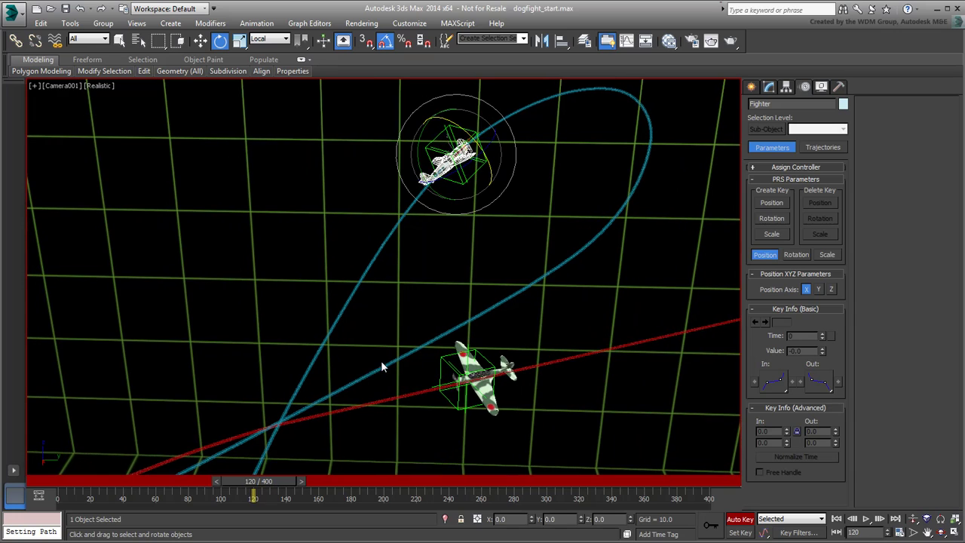
left_click_drag(460, 125, 481, 160)
left_click_drag(266, 482, 390, 491)
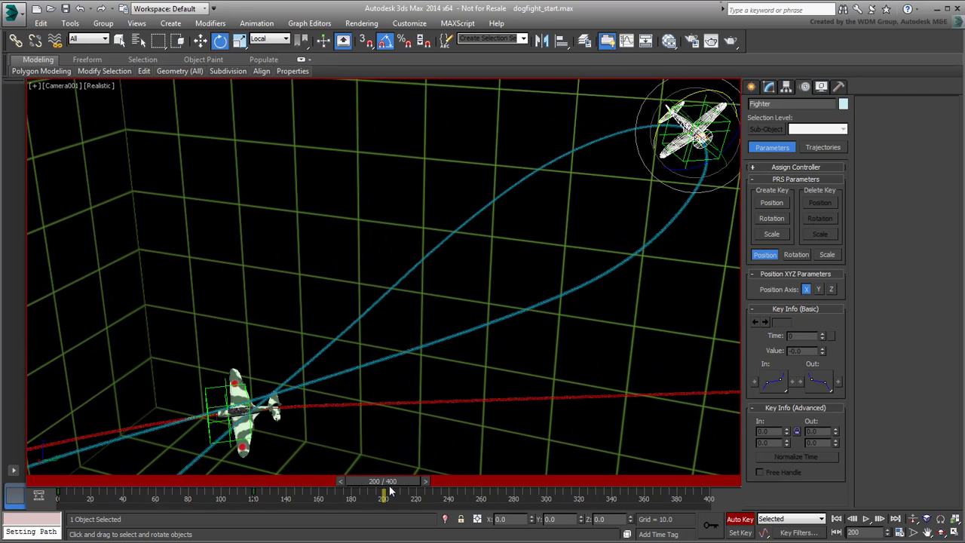
left_click_drag(672, 129, 652, 149)
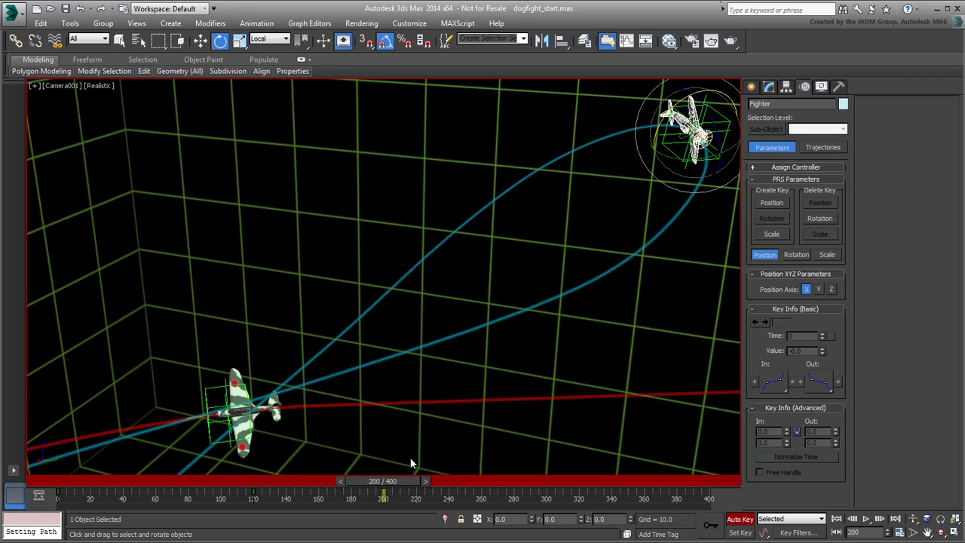
left_click_drag(392, 484, 580, 487)
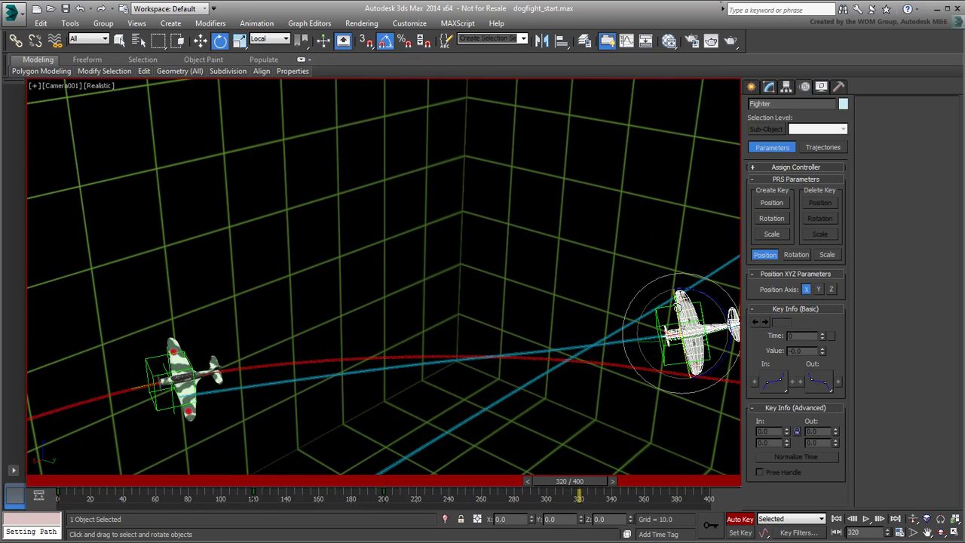
left_click_drag(677, 307, 690, 381)
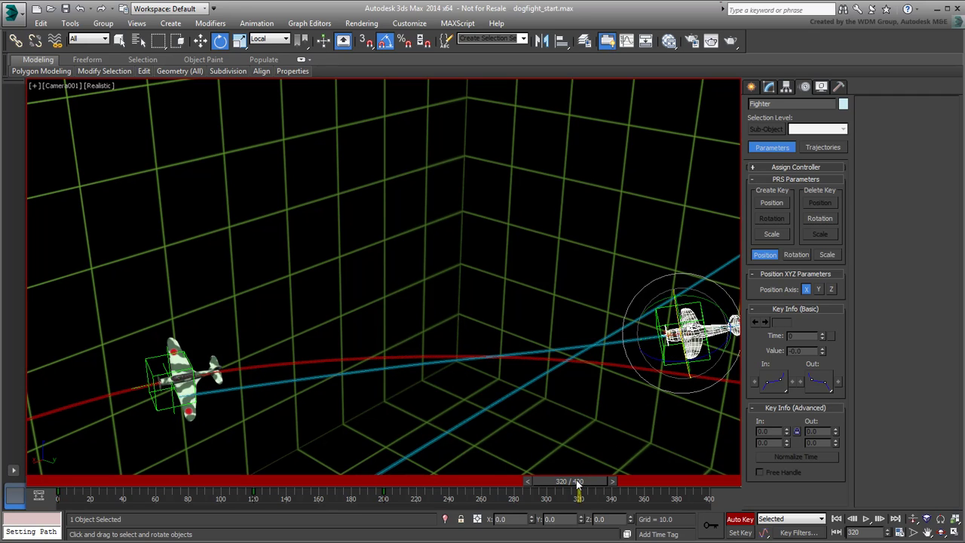
Step: Roll the Fighter to -40° at frame 400 and scrub back to review the banking
left_click_drag(577, 482, 701, 486)
key("e")
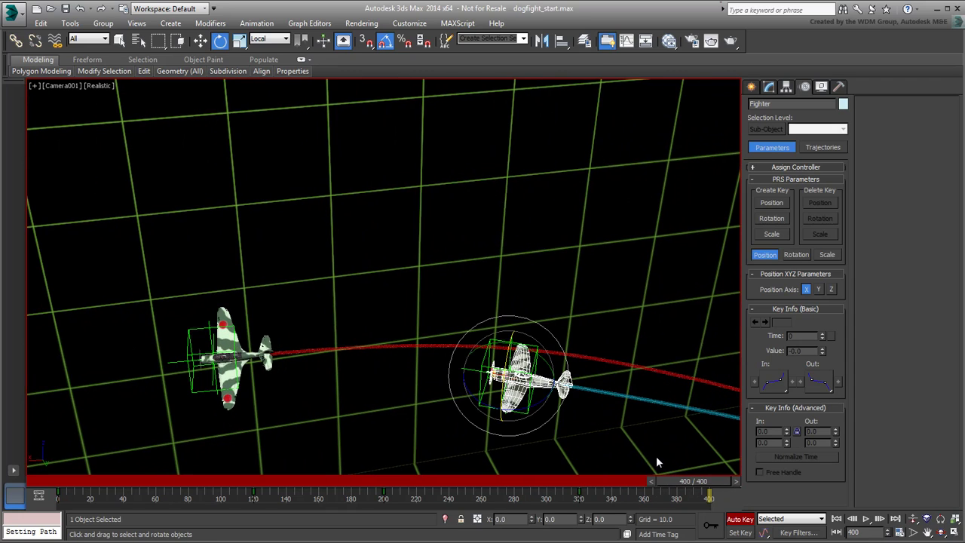
left_click_drag(508, 348, 502, 378)
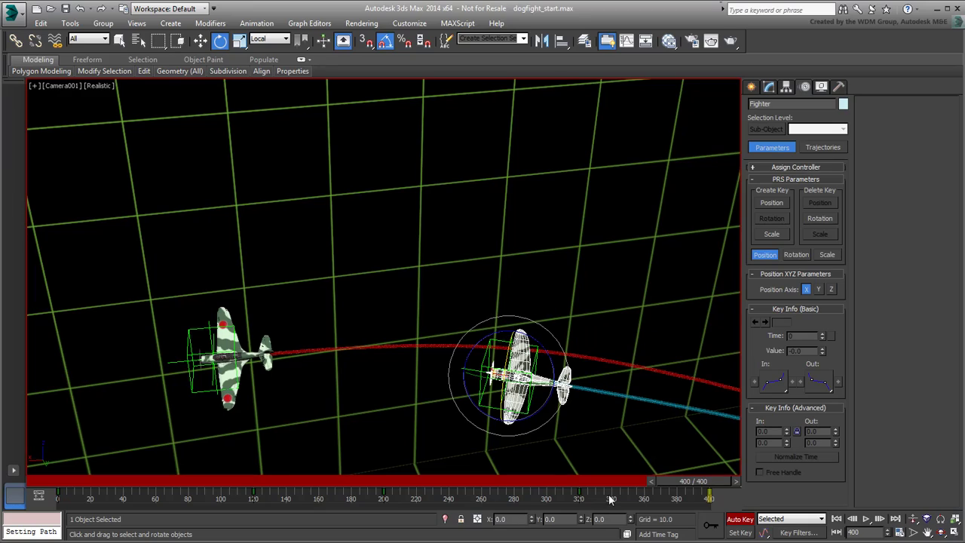
left_click_drag(60, 481, 671, 511)
Step: Show the Fighter's X Rotation curve in the Curve Editor and select all its keys
right_click(438, 271)
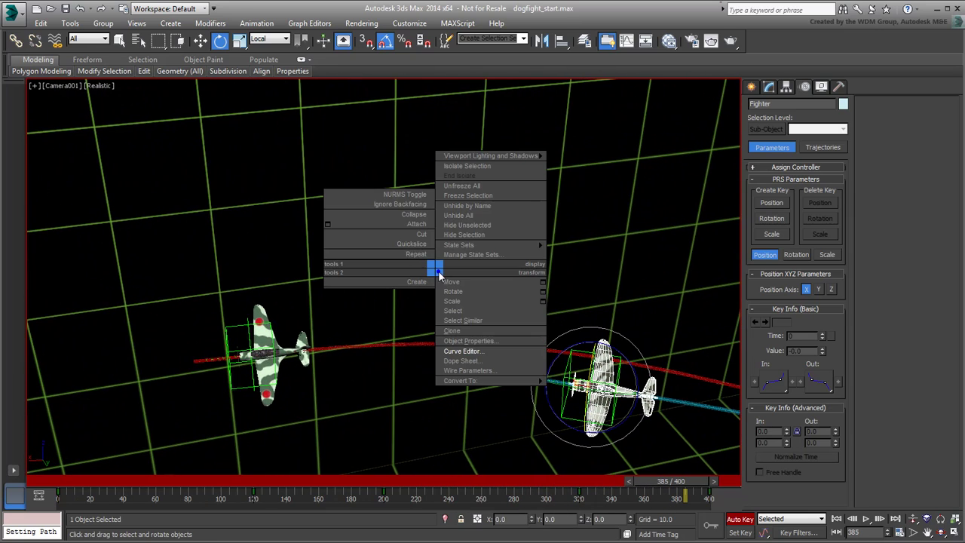
left_click(464, 354)
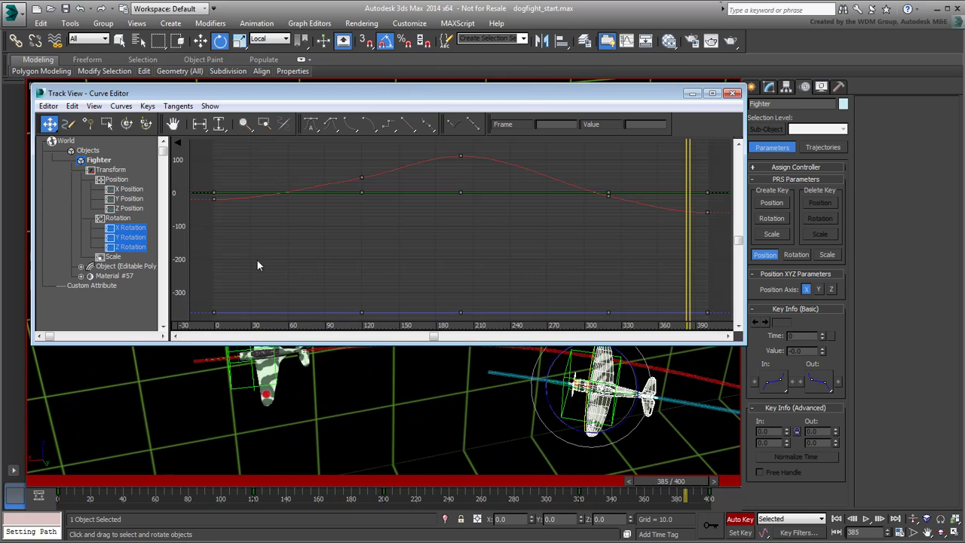
key("ctrl+a")
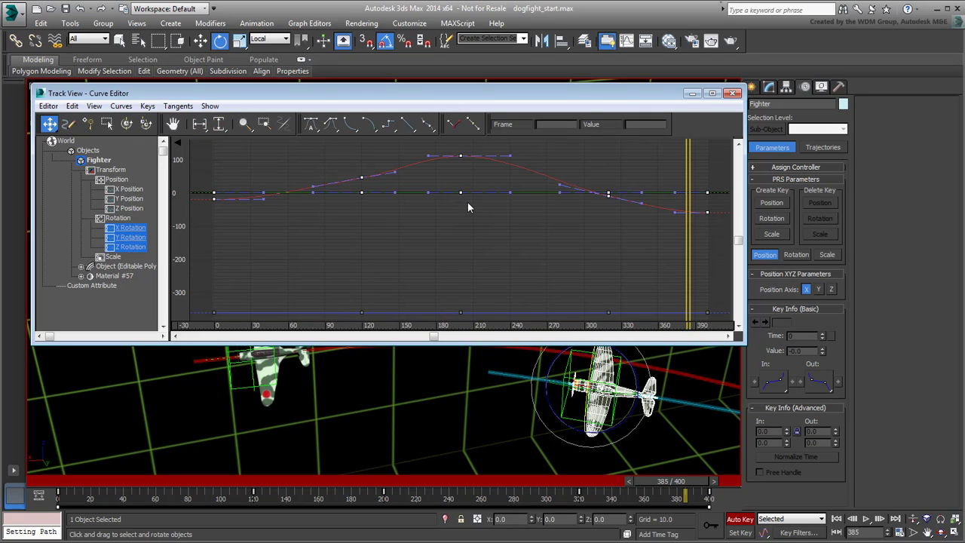
left_click(447, 237)
left_click(127, 226)
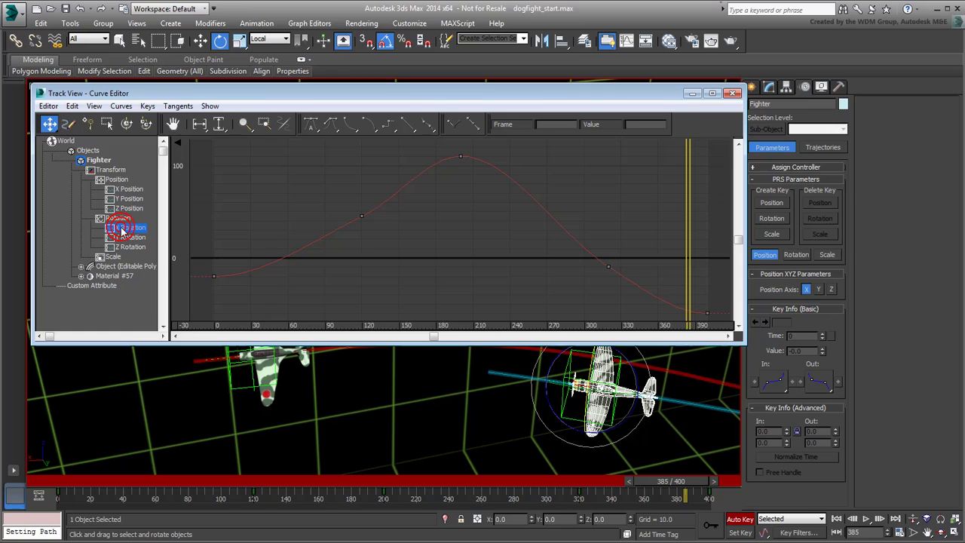
left_click_drag(201, 146, 722, 322)
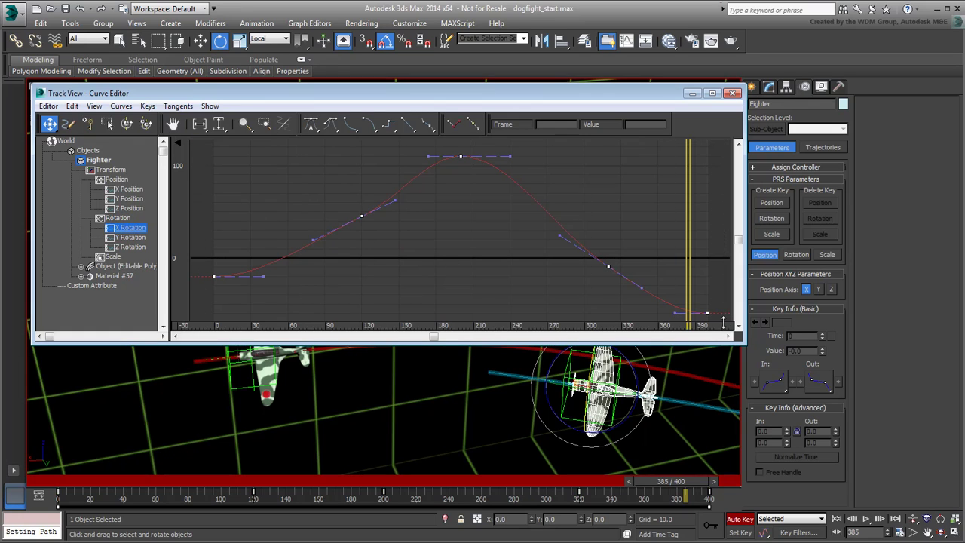
Step: Change the X Rotation key tangent type, close the editor and rewind to frame 0
left_click(393, 201)
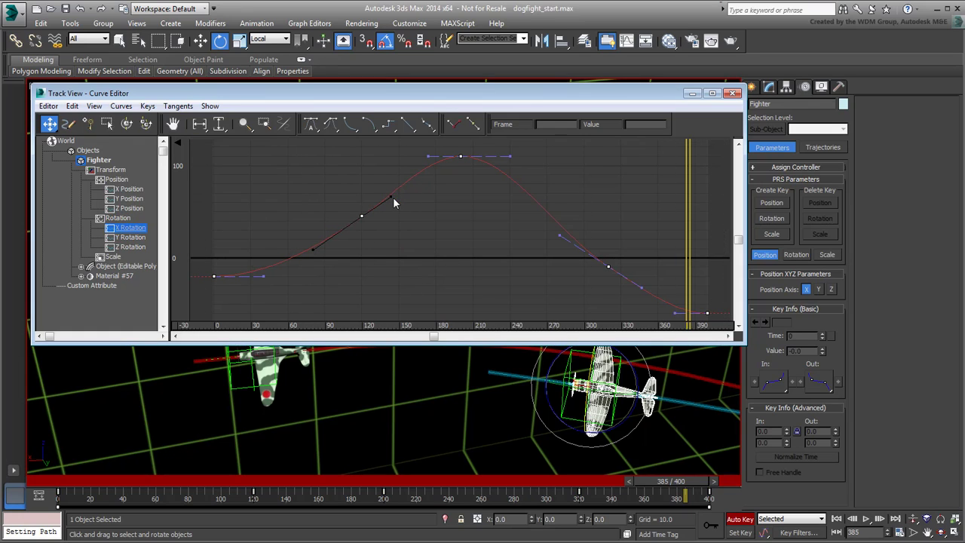
left_click(559, 236)
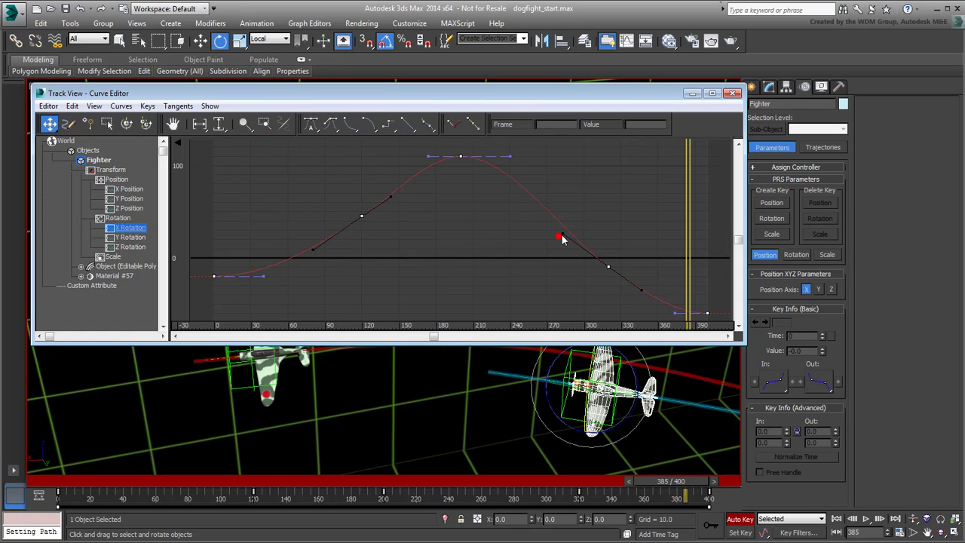
left_click(432, 240)
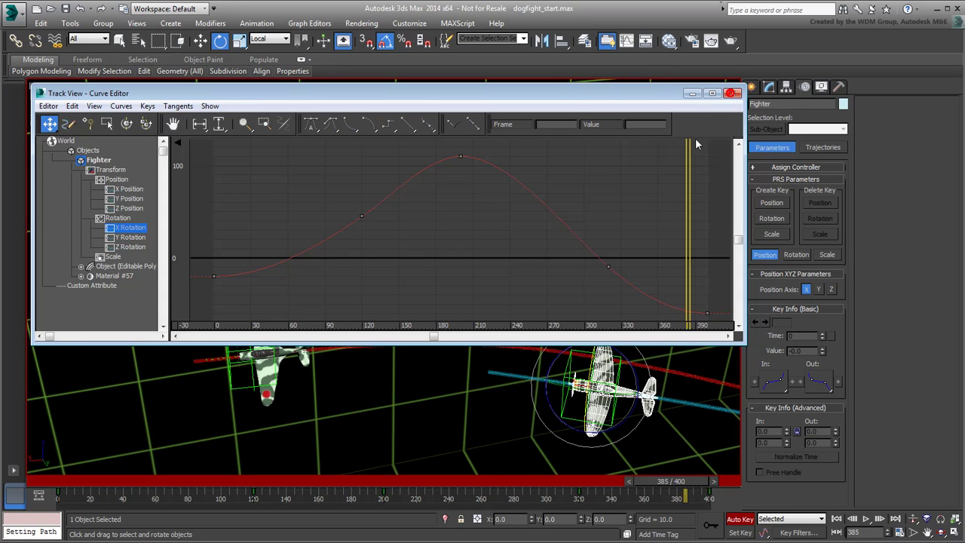
left_click(731, 92)
mouse_move(670, 480)
left_mouse_down()
mouse_move(106, 481)
mouse_move(6, 496)
left_mouse_up()
Step: Play and stop the banking preview, return to frame 0, turn off Auto Key, deselect
left_click(865, 519)
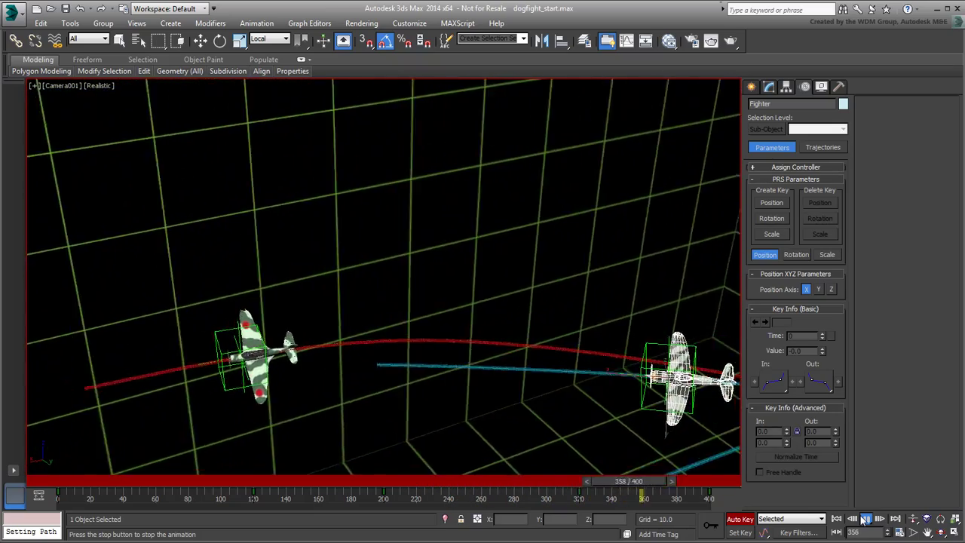
left_click(864, 520)
key("e")
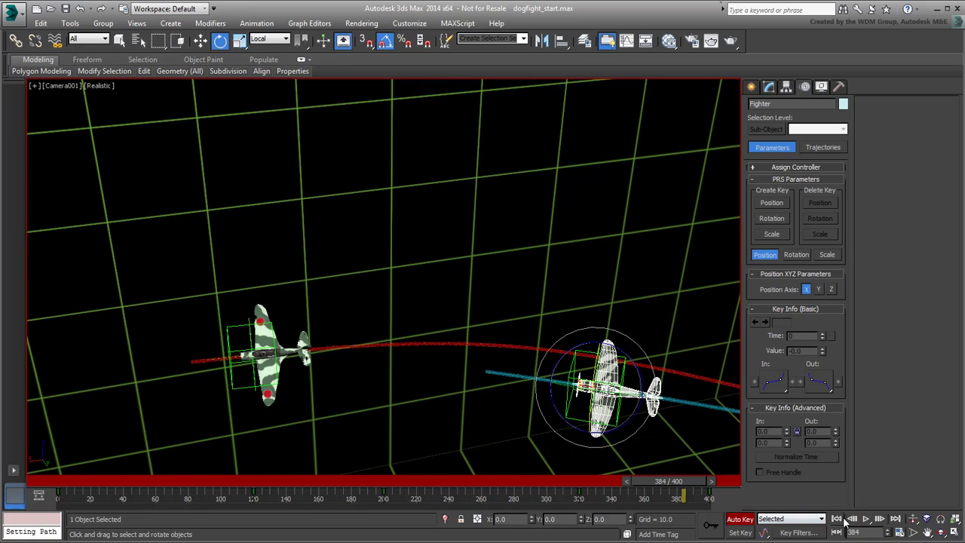
left_click(836, 519)
left_click(740, 519)
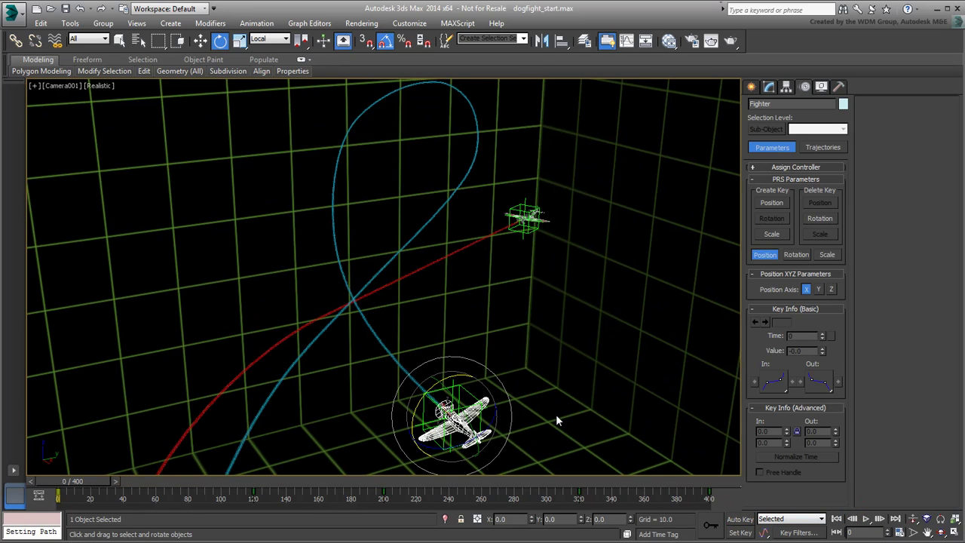
left_click(555, 415)
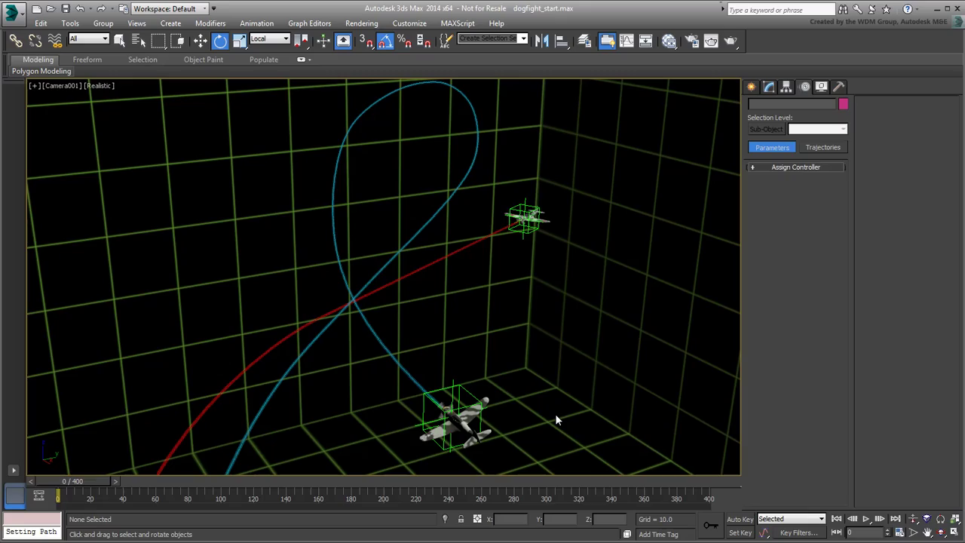